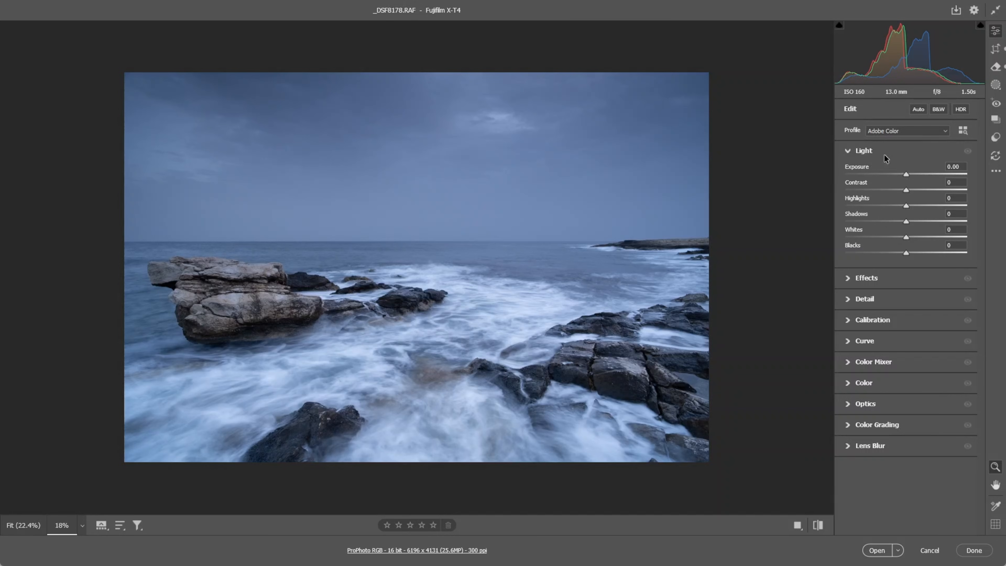
Step: Convert the photo to black and white, with Contrast +53, Highlights -53, Shadows +35, Whites -21 and Blacks -16
{"action": "left_click", "coordinate": [936, 108]}
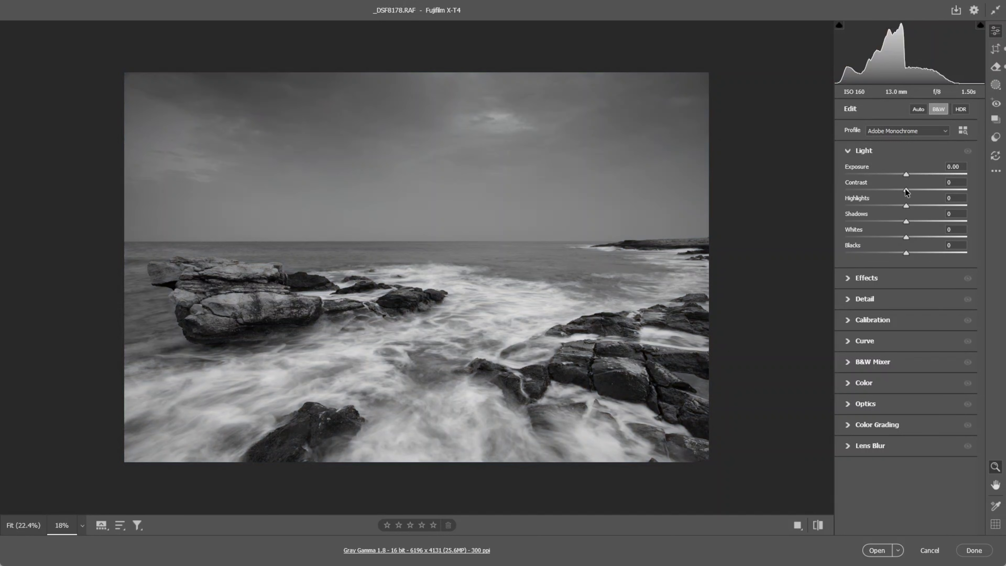
{"action": "left_click_drag", "start_coordinate": [905, 188], "coordinate": [937, 193]}
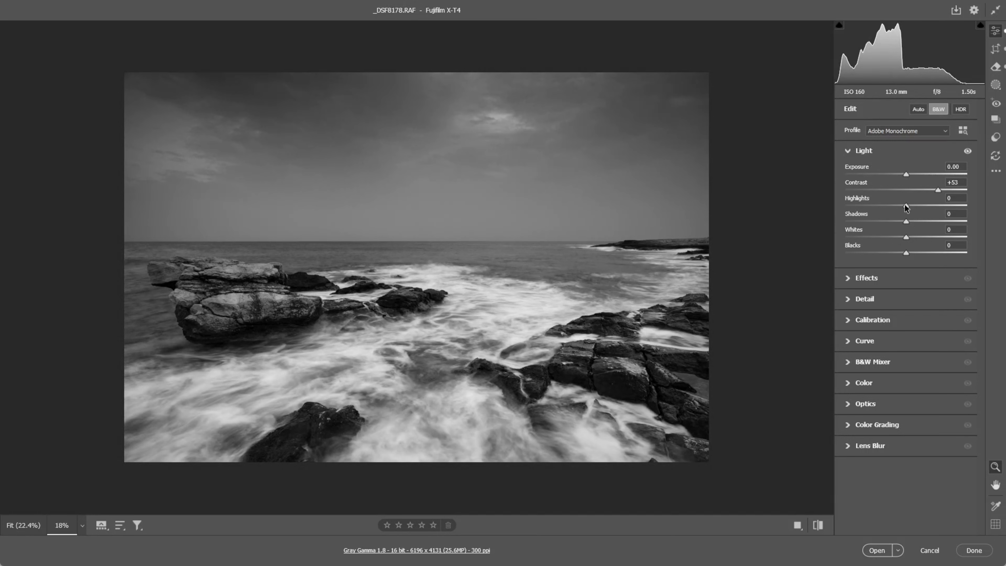
{"action": "left_click_drag", "start_coordinate": [905, 205], "coordinate": [874, 208]}
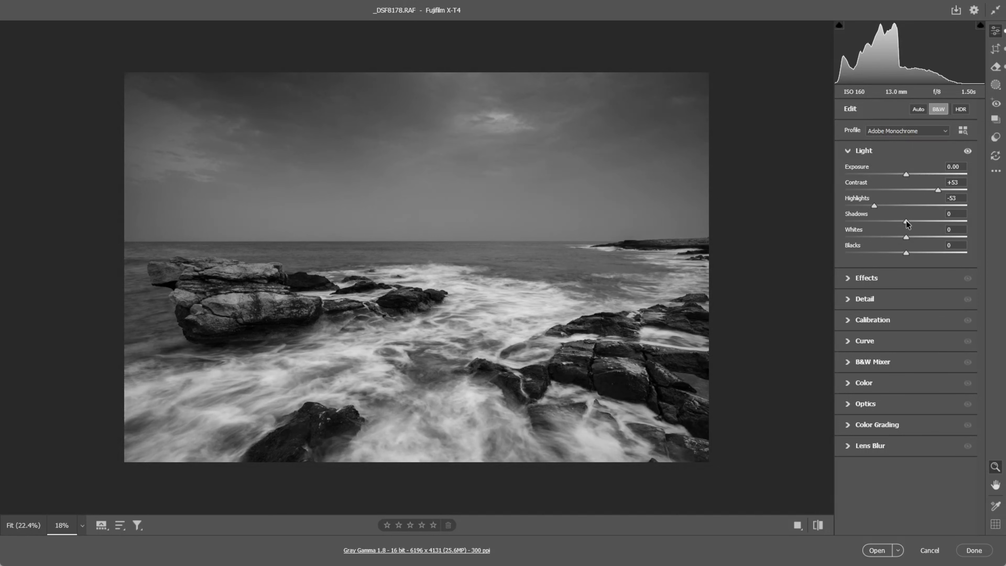
{"action": "left_click_drag", "start_coordinate": [906, 221], "coordinate": [927, 222]}
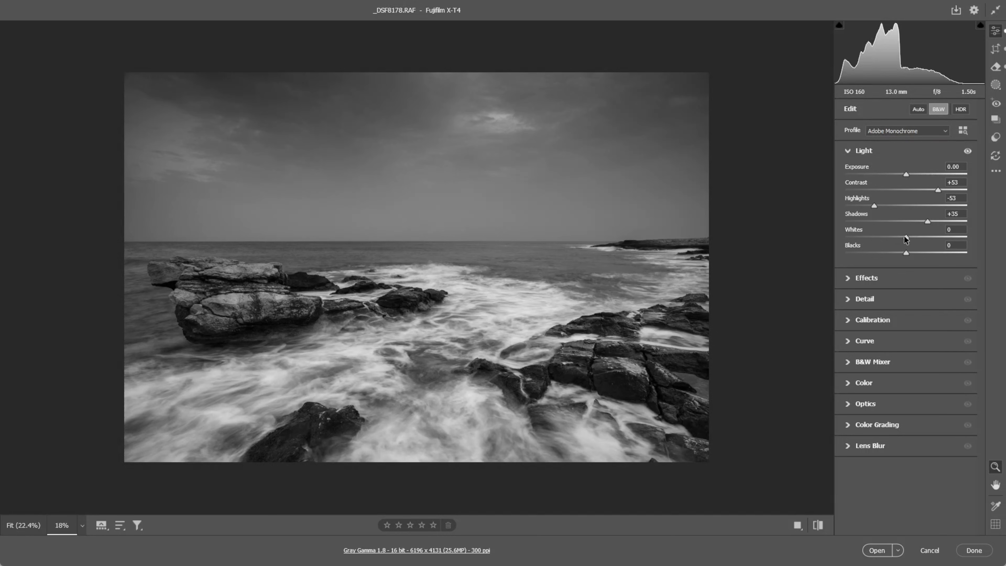
{"action": "left_click_drag", "start_coordinate": [906, 238], "coordinate": [894, 239]}
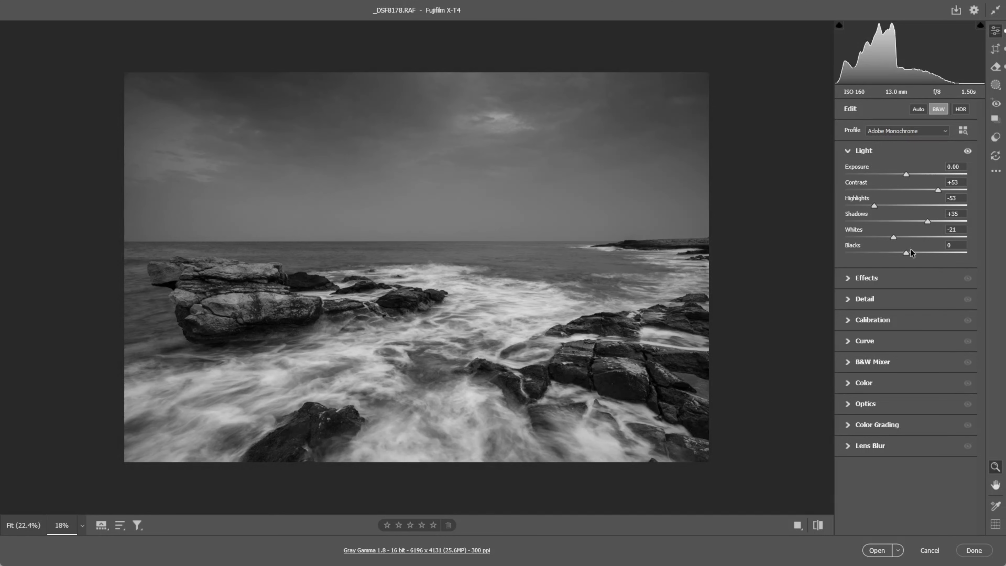
{"action": "left_click_drag", "start_coordinate": [906, 254], "coordinate": [896, 255]}
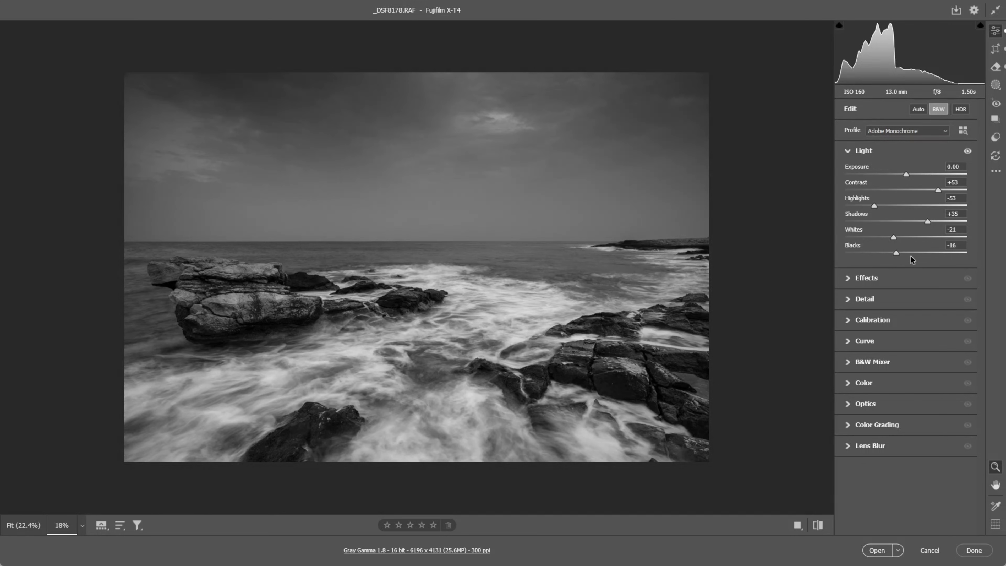
Step: Slightly increase the Texture and Clarity of the whole photo
{"action": "left_click", "coordinate": [846, 278]}
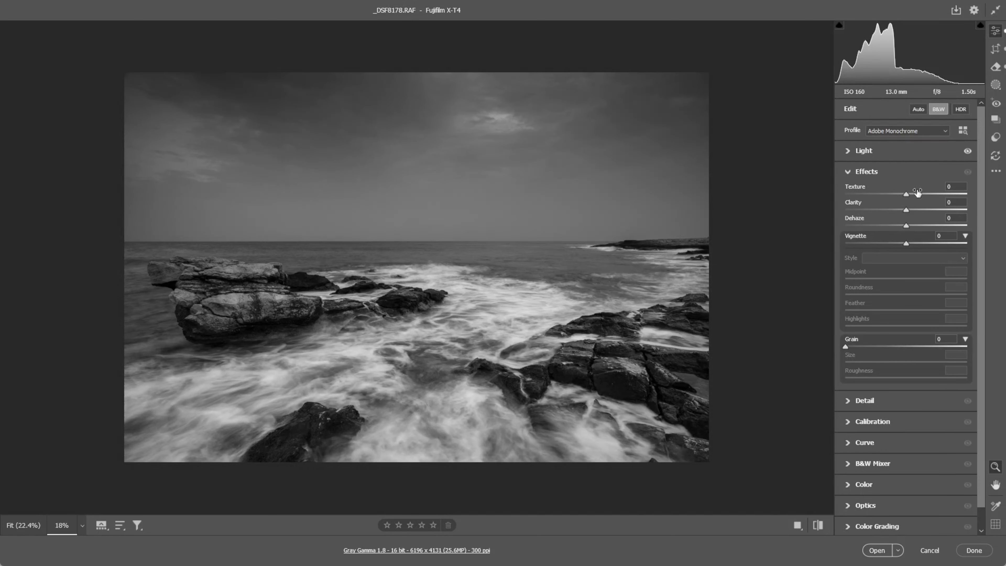
{"action": "left_click_drag", "start_coordinate": [906, 195], "coordinate": [913, 192]}
{"action": "left_click_drag", "start_coordinate": [908, 213], "coordinate": [911, 213]}
Step: Strengthen the photo's sharpening with a smaller radius and more masking, and open the B&W Mixer settings
{"action": "left_click", "coordinate": [848, 401]}
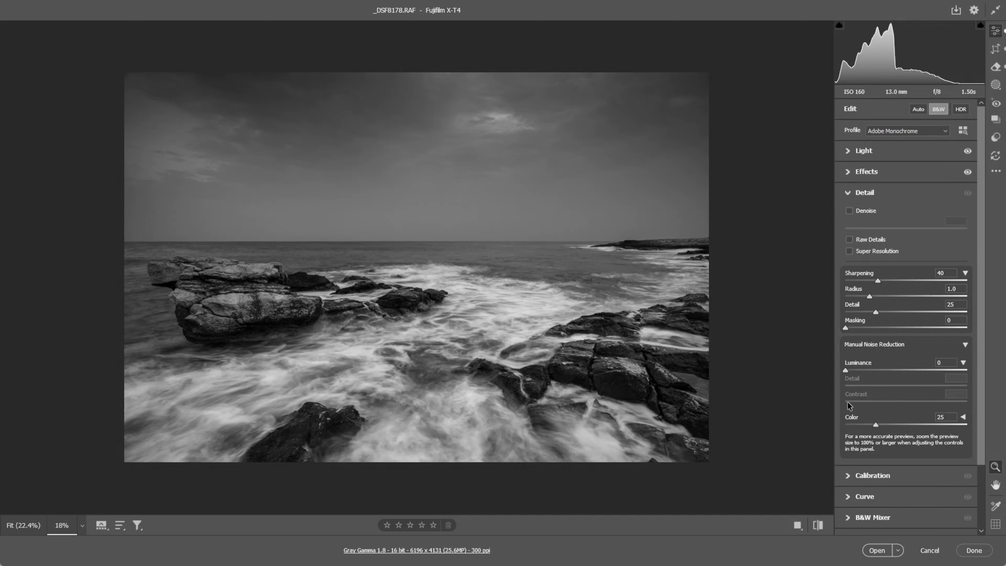
{"action": "left_click", "coordinate": [895, 280]}
{"action": "left_click_drag", "start_coordinate": [870, 297], "coordinate": [834, 307]}
{"action": "left_click_drag", "start_coordinate": [846, 328], "coordinate": [887, 335]}
{"action": "key", "text": "ctrl+alt+5"}
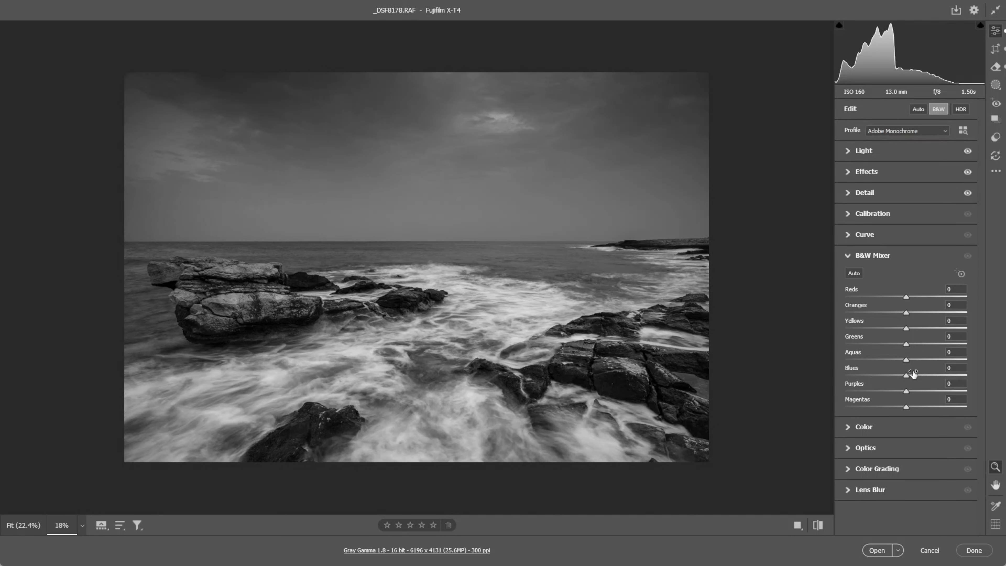
Step: Darken the sky with a linear gradient mask running from the photo's upper edge to the horizon, at Exposure -0.75
{"action": "left_click", "coordinate": [996, 88]}
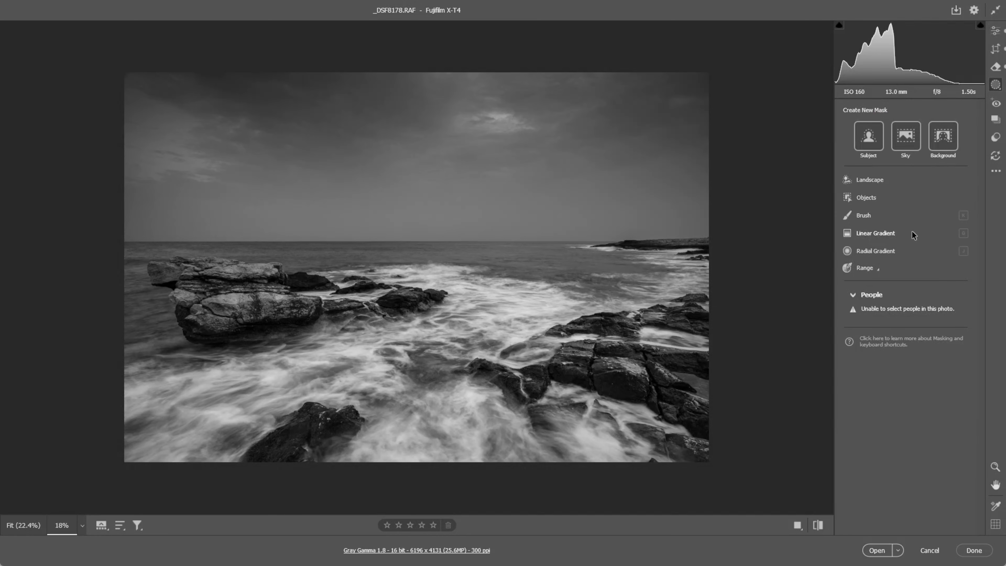
{"action": "left_click", "coordinate": [870, 233]}
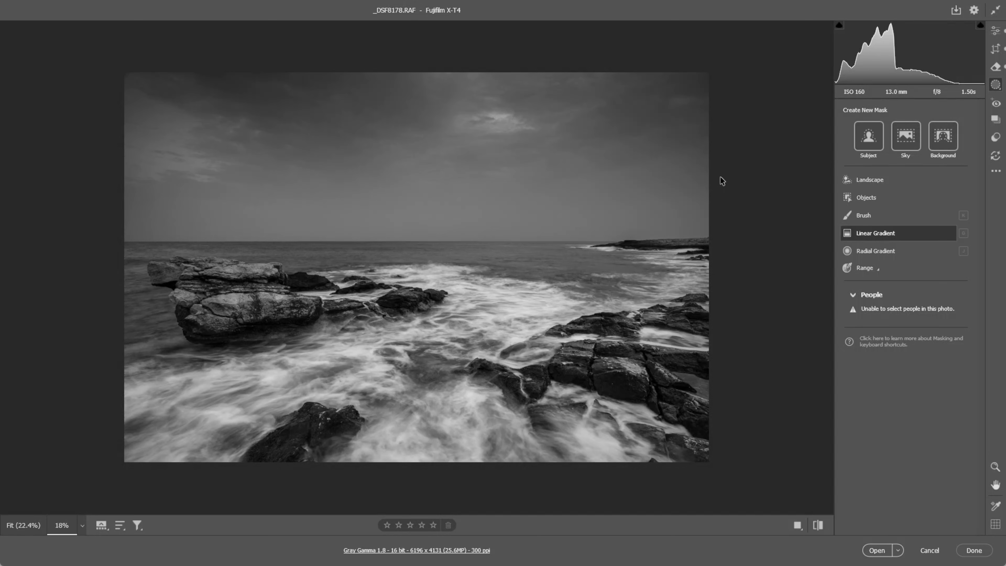
{"action": "left_click", "coordinate": [441, 67]}
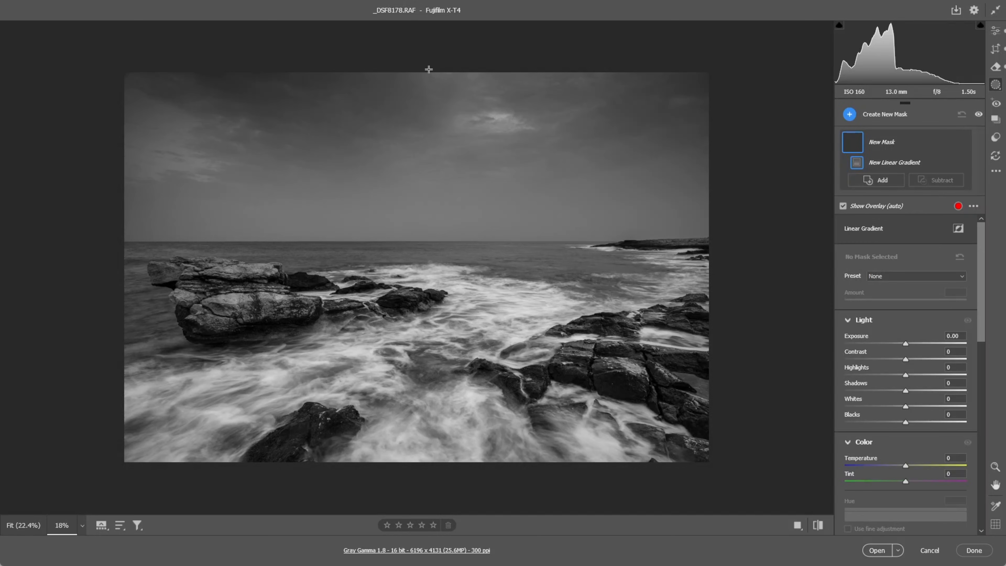
{"action": "left_click_drag", "start_coordinate": [429, 69], "coordinate": [429, 239]}
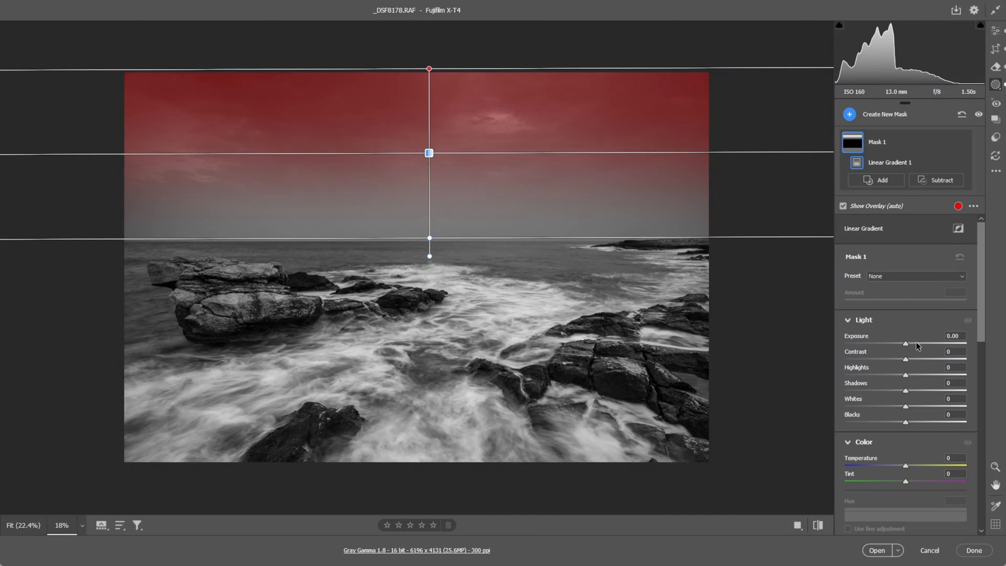
{"action": "left_click_drag", "start_coordinate": [905, 345], "coordinate": [894, 345]}
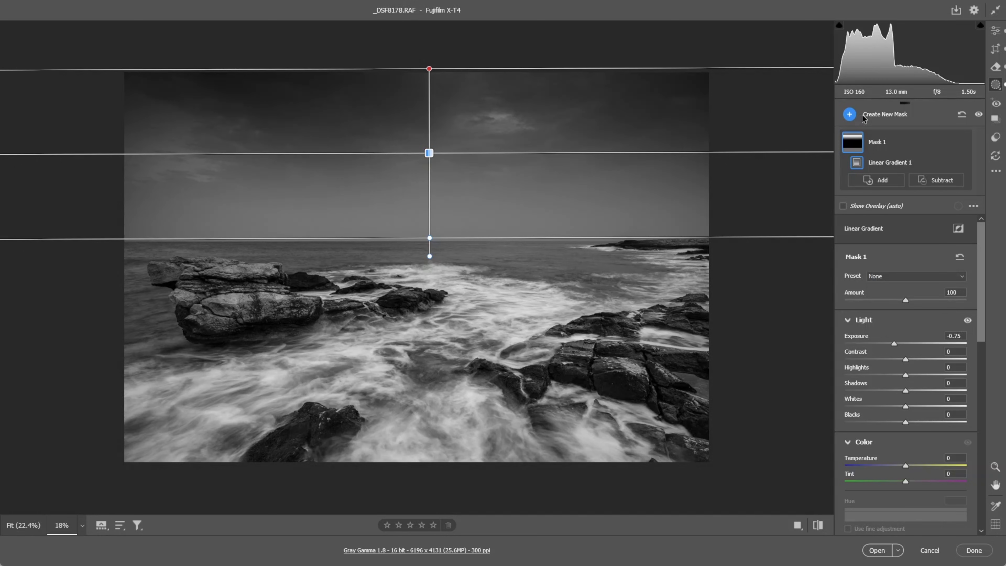
Step: Darken the foreground with a new linear gradient mask rising from the photo's lower edge past the front rock, at Exposure -0.65
{"action": "left_click", "coordinate": [849, 115]}
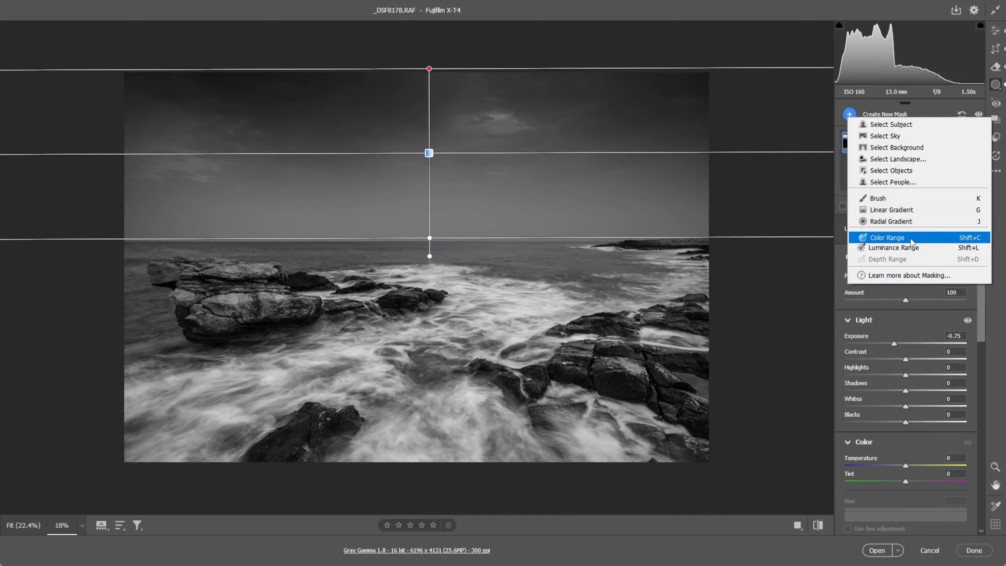
{"action": "left_click", "coordinate": [897, 211]}
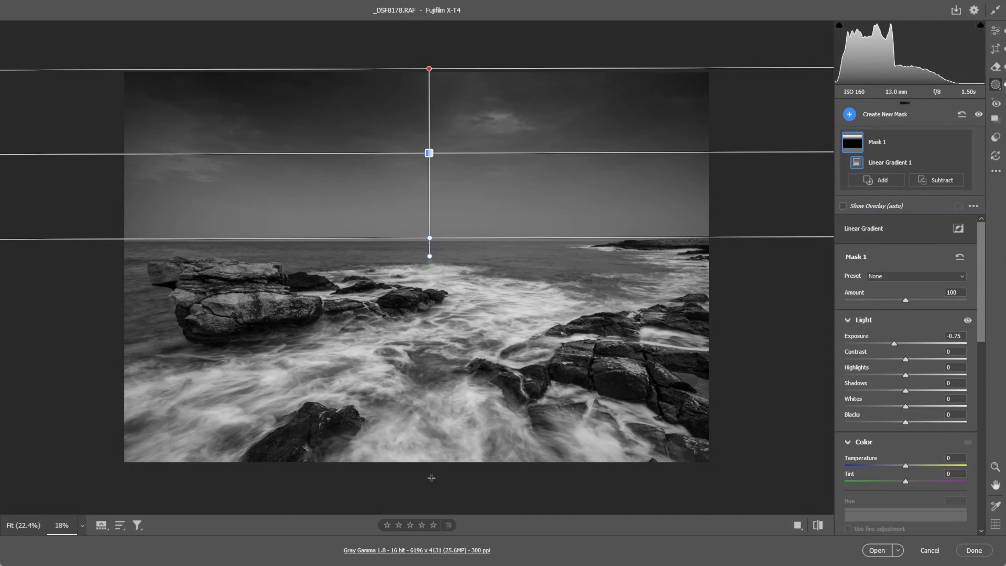
{"action": "left_click_drag", "start_coordinate": [430, 463], "coordinate": [430, 389]}
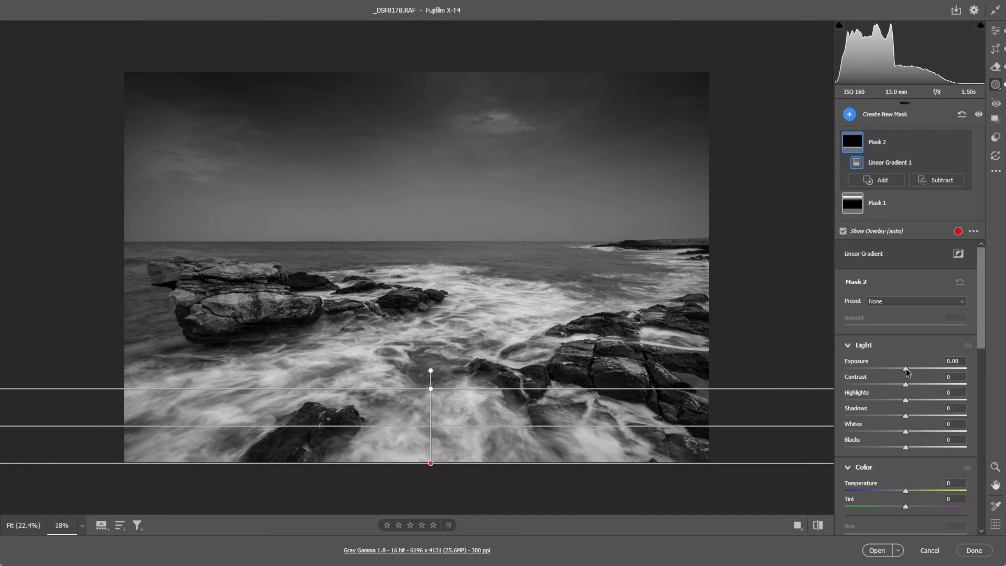
{"action": "left_click_drag", "start_coordinate": [906, 368], "coordinate": [896, 369]}
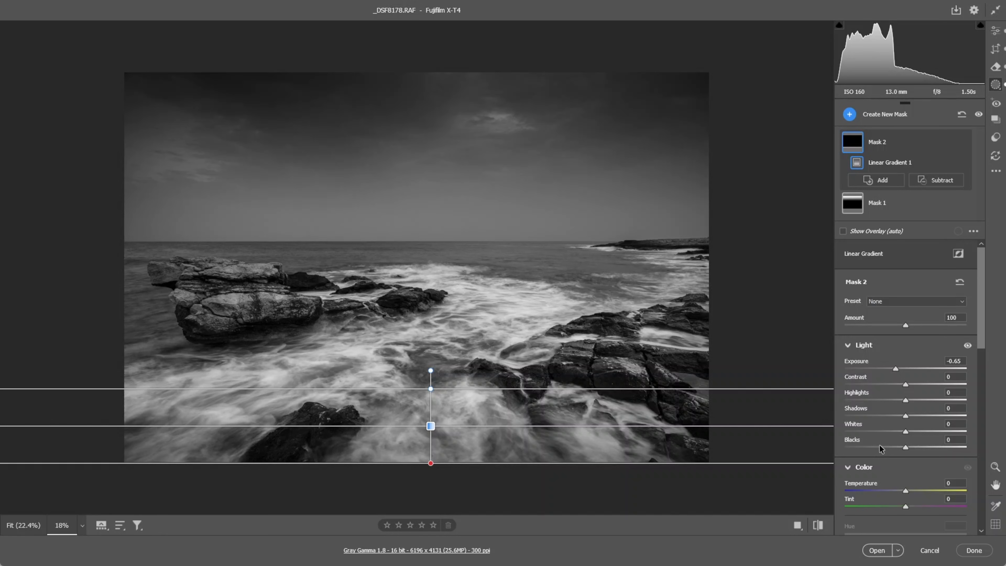
Step: Create a brush mask and paint over the main stretch of white water between the rocks with brush size 6
{"action": "left_click", "coordinate": [849, 115]}
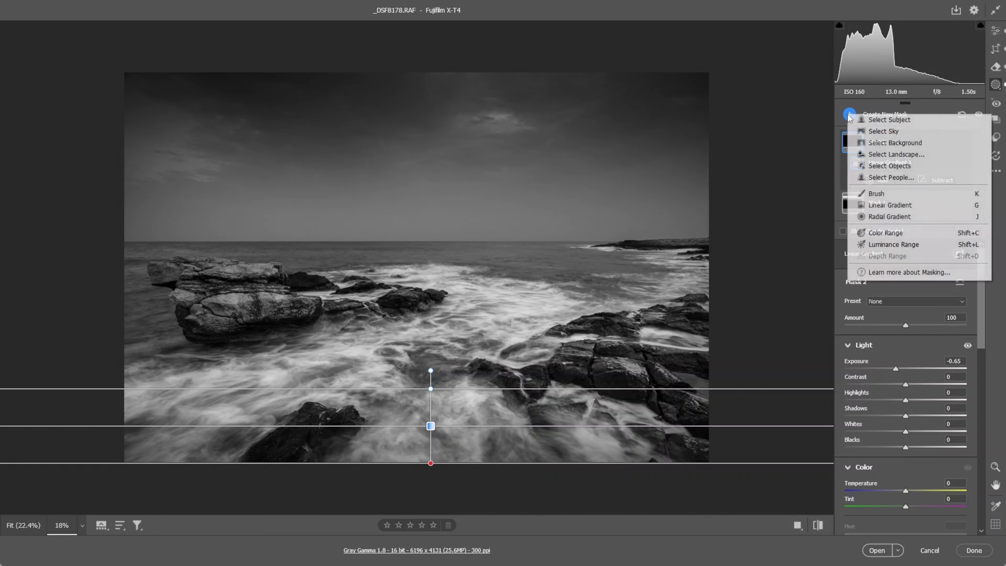
{"action": "left_click", "coordinate": [876, 196]}
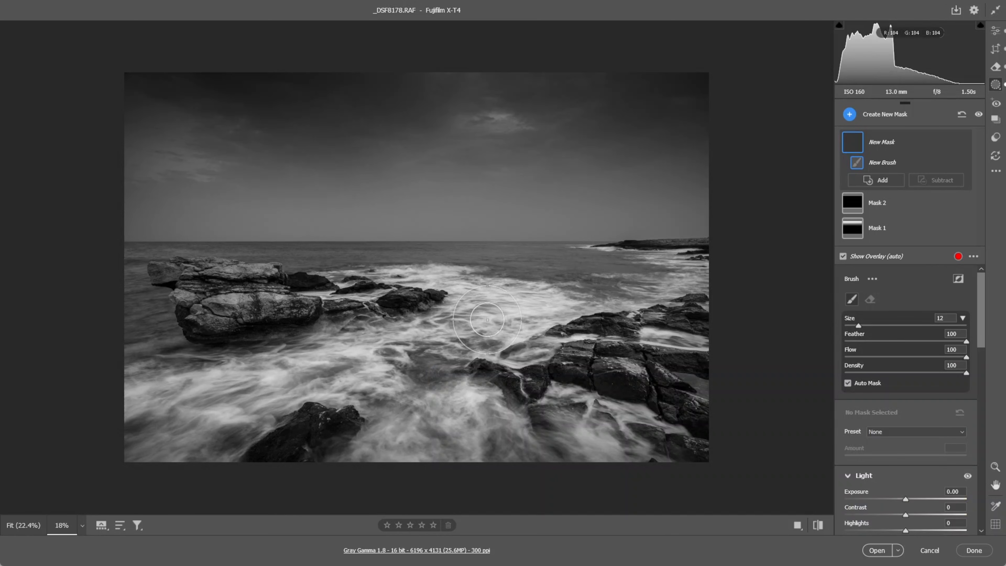
{"action": "key", "text": "bracketleft"}
{"action": "key", "text": "bracketleft"}
{"action": "key", "text": "bracketleft"}
{"action": "key", "text": "bracketleft"}
{"action": "key", "text": "bracketleft"}
{"action": "key", "text": "bracketleft"}
{"action": "mouse_move", "coordinate": [474, 296]}
{"action": "left_mouse_down"}
{"action": "mouse_move", "coordinate": [549, 303]}
{"action": "mouse_move", "coordinate": [134, 390]}
{"action": "mouse_move", "coordinate": [160, 418]}
{"action": "mouse_move", "coordinate": [211, 409]}
{"action": "mouse_move", "coordinate": [160, 429]}
{"action": "mouse_move", "coordinate": [214, 421]}
{"action": "mouse_move", "coordinate": [112, 434]}
{"action": "mouse_move", "coordinate": [257, 412]}
{"action": "mouse_move", "coordinate": [322, 364]}
{"action": "mouse_move", "coordinate": [347, 362]}
{"action": "mouse_move", "coordinate": [395, 401]}
{"action": "mouse_move", "coordinate": [367, 447]}
{"action": "mouse_move", "coordinate": [424, 399]}
{"action": "mouse_move", "coordinate": [446, 411]}
{"action": "mouse_move", "coordinate": [445, 450]}
{"action": "mouse_move", "coordinate": [478, 386]}
{"action": "mouse_move", "coordinate": [469, 399]}
{"action": "mouse_move", "coordinate": [503, 421]}
{"action": "mouse_move", "coordinate": [459, 419]}
{"action": "mouse_move", "coordinate": [554, 454]}
{"action": "mouse_move", "coordinate": [553, 434]}
{"action": "mouse_move", "coordinate": [619, 458]}
{"action": "mouse_move", "coordinate": [565, 427]}
{"action": "mouse_move", "coordinate": [617, 433]}
{"action": "mouse_move", "coordinate": [550, 438]}
{"action": "left_mouse_up"}
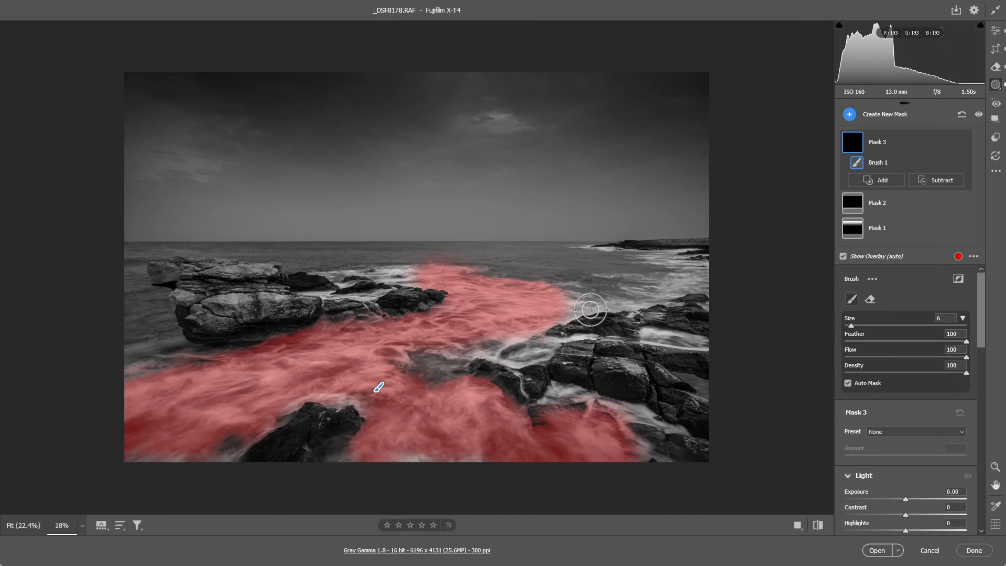
Step: Extend the water mask with brush size 4 to the surf by the far shore, behind the middle rocks and at the photo's left edge
{"action": "key", "text": "bracketleft"}
{"action": "key", "text": "bracketleft"}
{"action": "left_click_drag", "start_coordinate": [581, 307], "coordinate": [596, 306]}
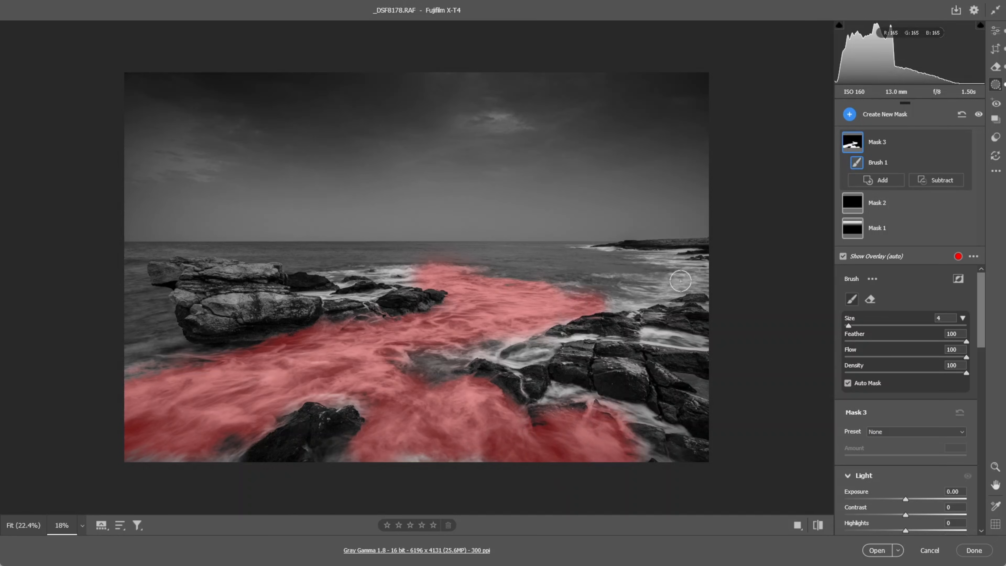
{"action": "mouse_move", "coordinate": [675, 258]}
{"action": "left_mouse_down"}
{"action": "mouse_move", "coordinate": [690, 281]}
{"action": "mouse_move", "coordinate": [677, 285]}
{"action": "mouse_move", "coordinate": [698, 281]}
{"action": "mouse_move", "coordinate": [607, 298]}
{"action": "left_mouse_up"}
{"action": "left_click_drag", "start_coordinate": [416, 272], "coordinate": [376, 274]}
{"action": "left_click_drag", "start_coordinate": [150, 369], "coordinate": [133, 378]}
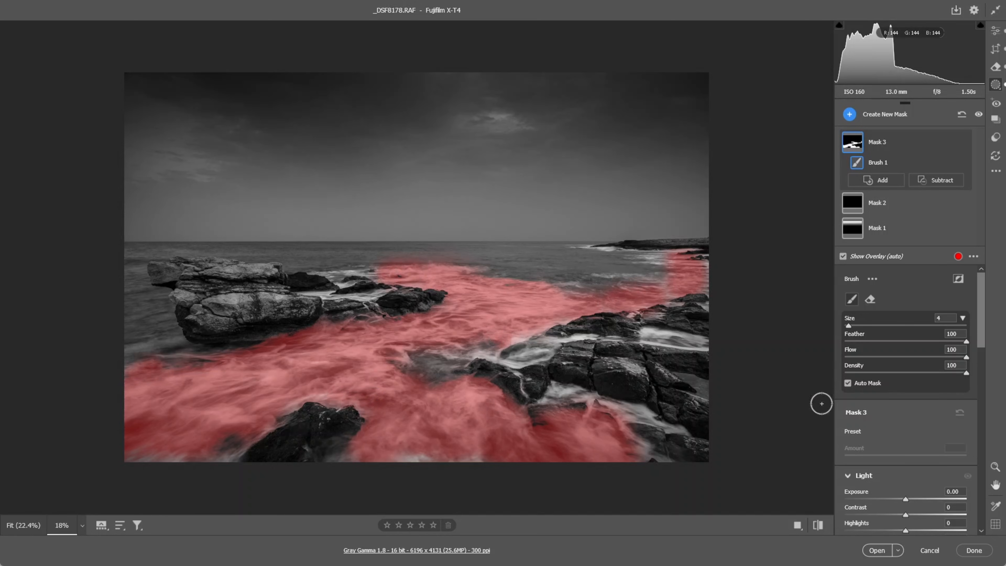
Step: Set the water mask's Whites to +22 and Texture to +46, and slightly raise its Clarity
{"action": "scroll", "coordinate": [921, 475], "scroll_direction": "down", "scroll_amount": 3}
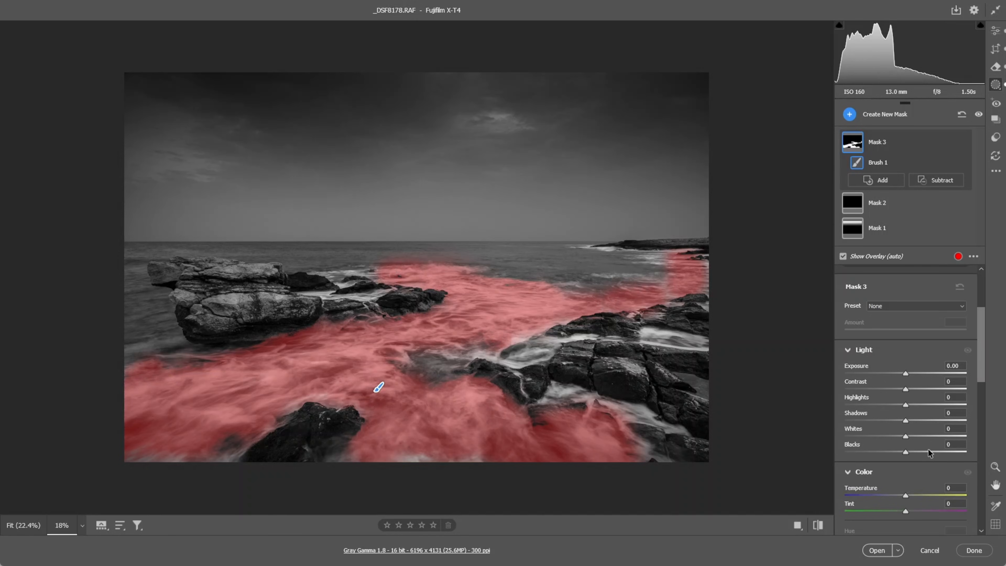
{"action": "left_click_drag", "start_coordinate": [904, 435], "coordinate": [917, 437]}
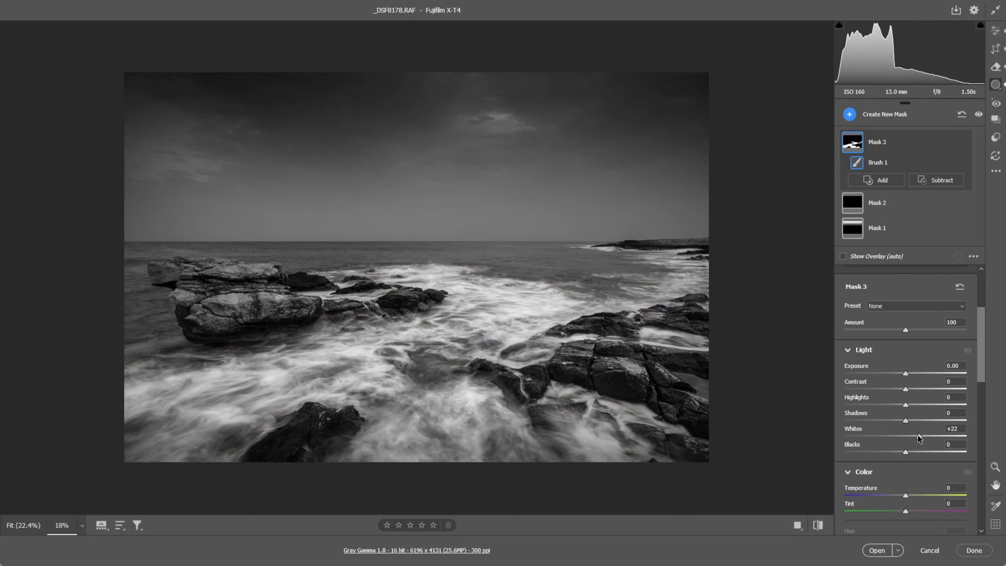
{"action": "scroll", "coordinate": [917, 436], "scroll_direction": "down", "scroll_amount": 4}
{"action": "scroll", "coordinate": [917, 435], "scroll_direction": "down", "scroll_amount": 3}
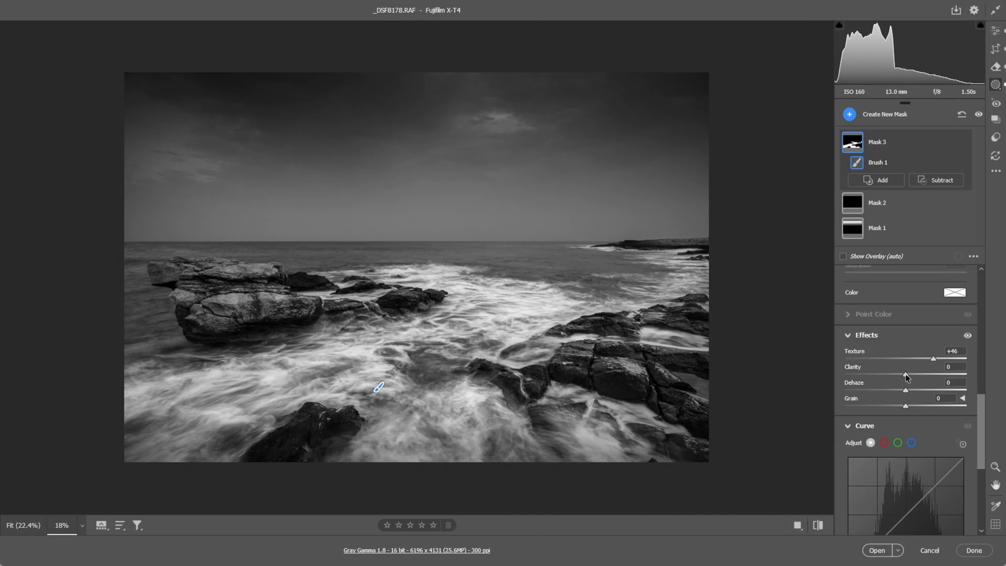
{"action": "left_click_drag", "start_coordinate": [907, 374], "coordinate": [916, 374]}
Step: Create a luminance range mask sampled from the bright cloud, covering the range from 52/77 to 100/100
{"action": "scroll", "coordinate": [891, 388], "scroll_direction": "up", "scroll_amount": 5}
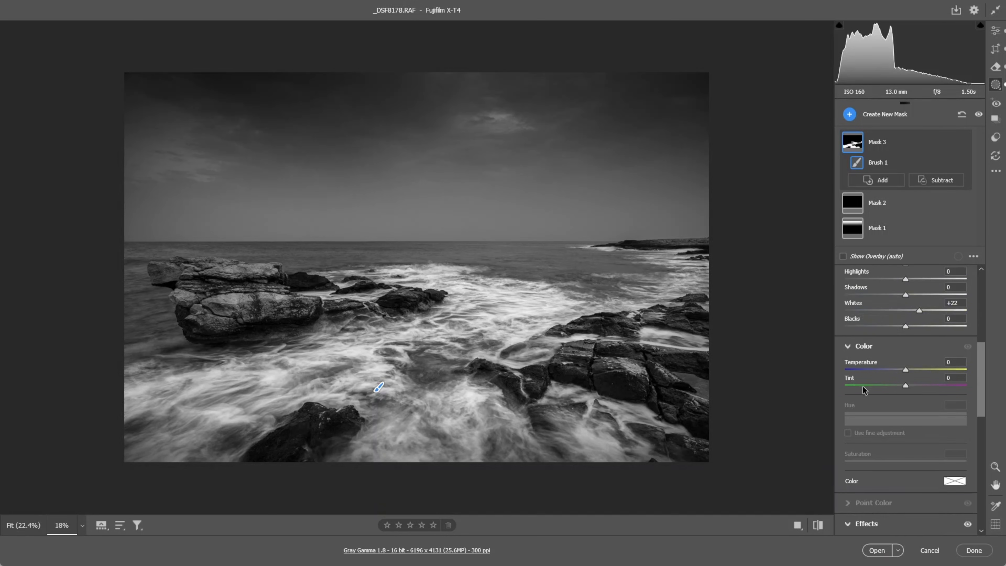
{"action": "left_click", "coordinate": [850, 116]}
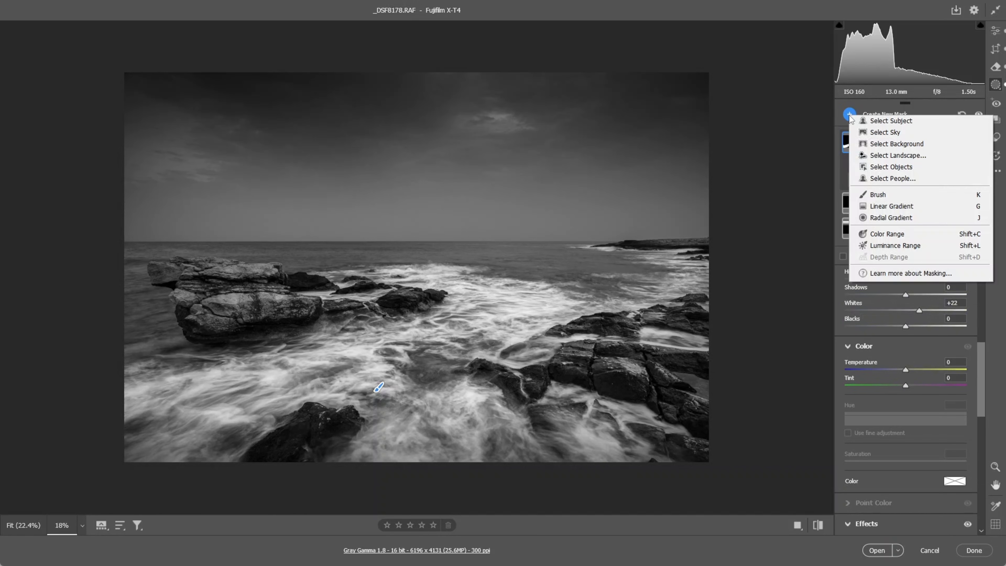
{"action": "left_click", "coordinate": [880, 248]}
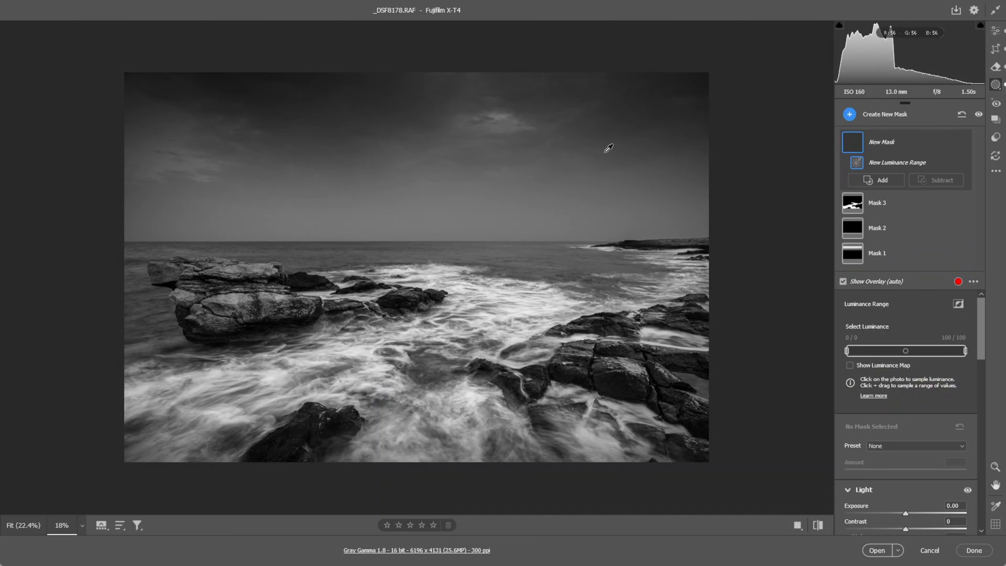
{"action": "left_click", "coordinate": [500, 116]}
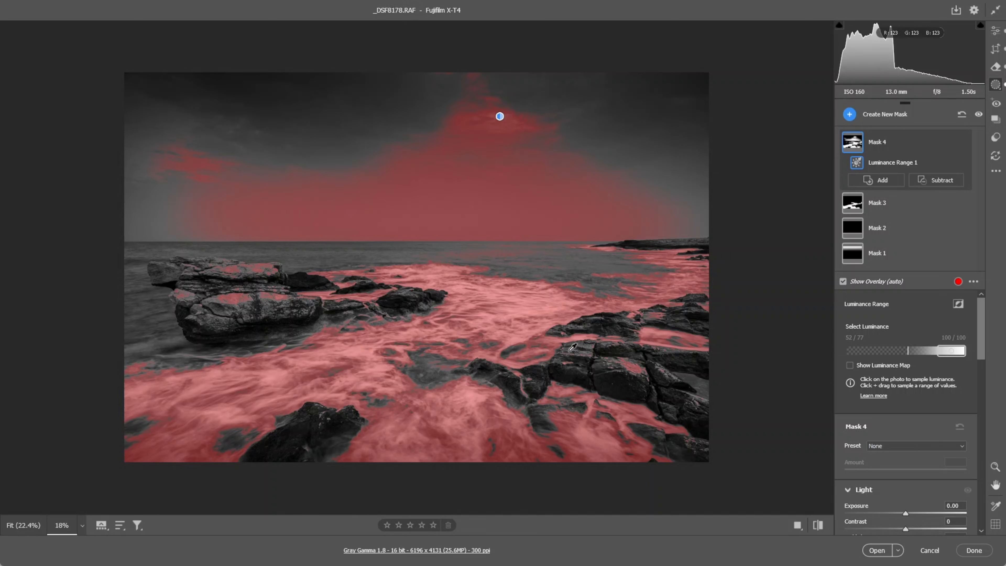
Step: Subtract the white water and rocks from the luminance mask with a size 9 brush, leaving the bright sky masked
{"action": "left_click", "coordinate": [934, 179]}
{"action": "left_click", "coordinate": [946, 259]}
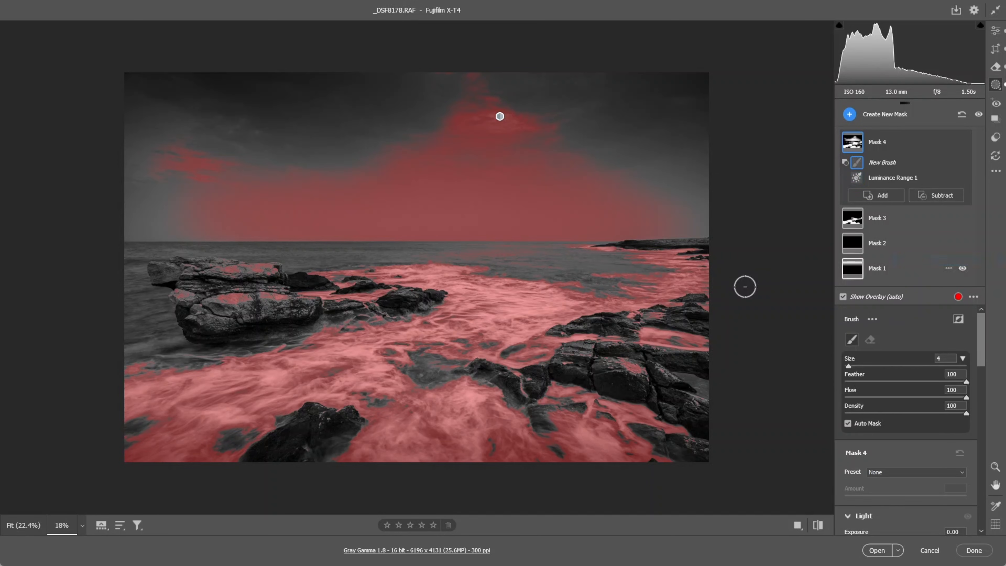
{"action": "key", "text": "bracketright"}
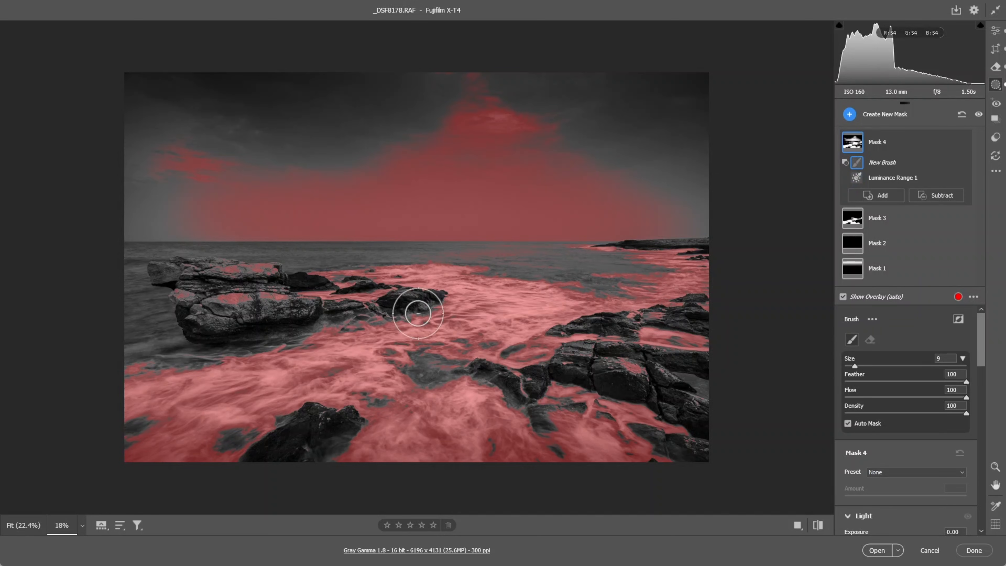
{"action": "mouse_move", "coordinate": [414, 313]}
{"action": "left_mouse_down"}
{"action": "mouse_move", "coordinate": [456, 281]}
{"action": "mouse_move", "coordinate": [242, 265]}
{"action": "mouse_move", "coordinate": [191, 298]}
{"action": "mouse_move", "coordinate": [344, 285]}
{"action": "mouse_move", "coordinate": [351, 329]}
{"action": "mouse_move", "coordinate": [137, 419]}
{"action": "mouse_move", "coordinate": [321, 332]}
{"action": "mouse_move", "coordinate": [385, 354]}
{"action": "mouse_move", "coordinate": [305, 344]}
{"action": "mouse_move", "coordinate": [460, 363]}
{"action": "mouse_move", "coordinate": [353, 421]}
{"action": "mouse_move", "coordinate": [412, 439]}
{"action": "mouse_move", "coordinate": [374, 439]}
{"action": "left_mouse_up"}
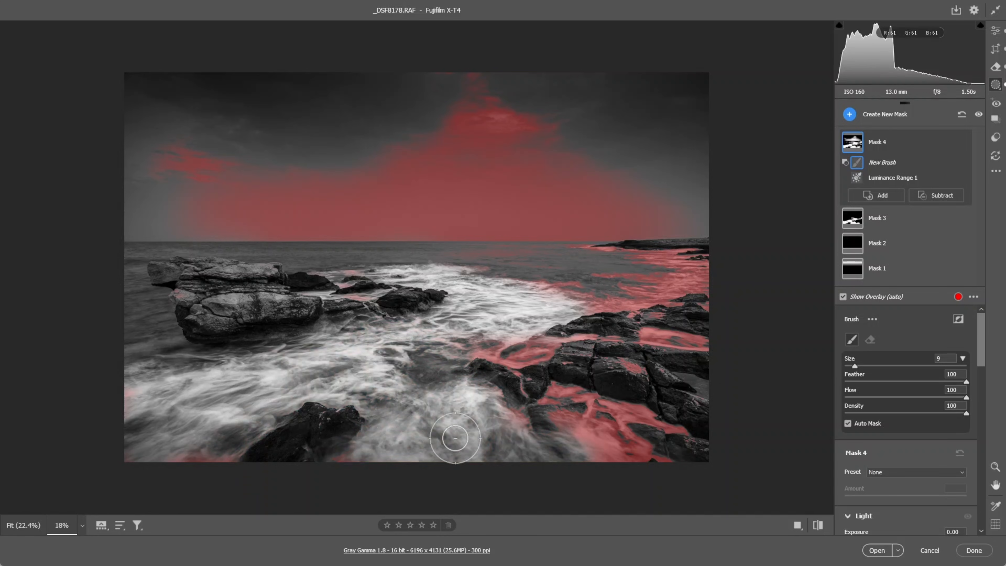
{"action": "mouse_move", "coordinate": [611, 427]}
{"action": "left_mouse_down"}
{"action": "mouse_move", "coordinate": [694, 434]}
{"action": "mouse_move", "coordinate": [547, 405]}
{"action": "mouse_move", "coordinate": [580, 363]}
{"action": "mouse_move", "coordinate": [478, 352]}
{"action": "mouse_move", "coordinate": [685, 319]}
{"action": "mouse_move", "coordinate": [670, 332]}
{"action": "mouse_move", "coordinate": [695, 276]}
{"action": "mouse_move", "coordinate": [578, 270]}
{"action": "mouse_move", "coordinate": [604, 269]}
{"action": "mouse_move", "coordinate": [676, 302]}
{"action": "mouse_move", "coordinate": [576, 308]}
{"action": "mouse_move", "coordinate": [672, 322]}
{"action": "mouse_move", "coordinate": [634, 357]}
{"action": "mouse_move", "coordinate": [722, 362]}
{"action": "mouse_move", "coordinate": [618, 366]}
{"action": "mouse_move", "coordinate": [705, 337]}
{"action": "mouse_move", "coordinate": [658, 376]}
{"action": "mouse_move", "coordinate": [602, 361]}
{"action": "mouse_move", "coordinate": [693, 426]}
{"action": "mouse_move", "coordinate": [664, 427]}
{"action": "mouse_move", "coordinate": [569, 394]}
{"action": "mouse_move", "coordinate": [701, 446]}
{"action": "mouse_move", "coordinate": [493, 391]}
{"action": "mouse_move", "coordinate": [525, 392]}
{"action": "mouse_move", "coordinate": [417, 338]}
{"action": "mouse_move", "coordinate": [408, 313]}
{"action": "mouse_move", "coordinate": [344, 289]}
{"action": "mouse_move", "coordinate": [542, 288]}
{"action": "mouse_move", "coordinate": [445, 280]}
{"action": "mouse_move", "coordinate": [501, 307]}
{"action": "mouse_move", "coordinate": [396, 341]}
{"action": "left_mouse_up"}
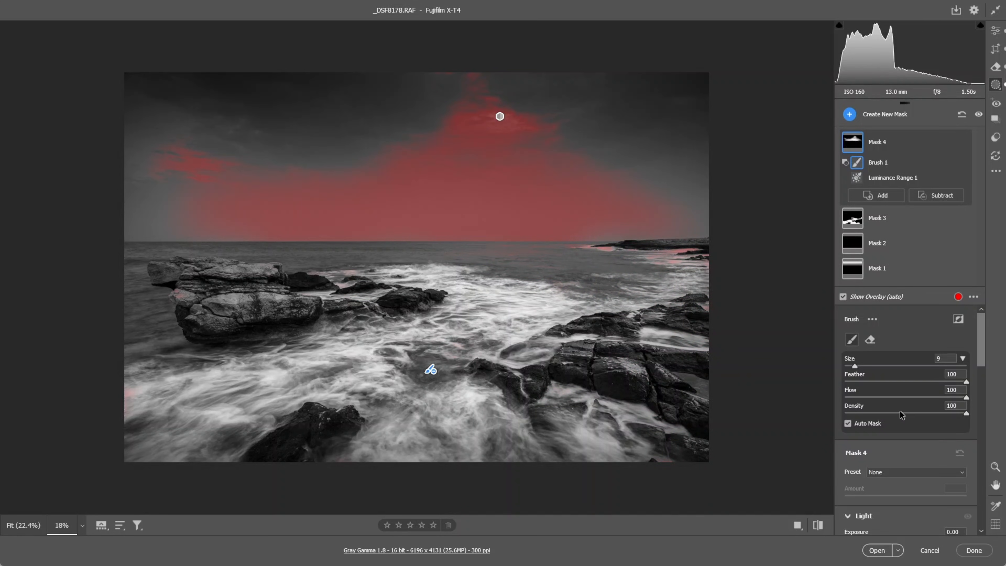
{"action": "scroll", "coordinate": [906, 411], "scroll_direction": "down", "scroll_amount": 3}
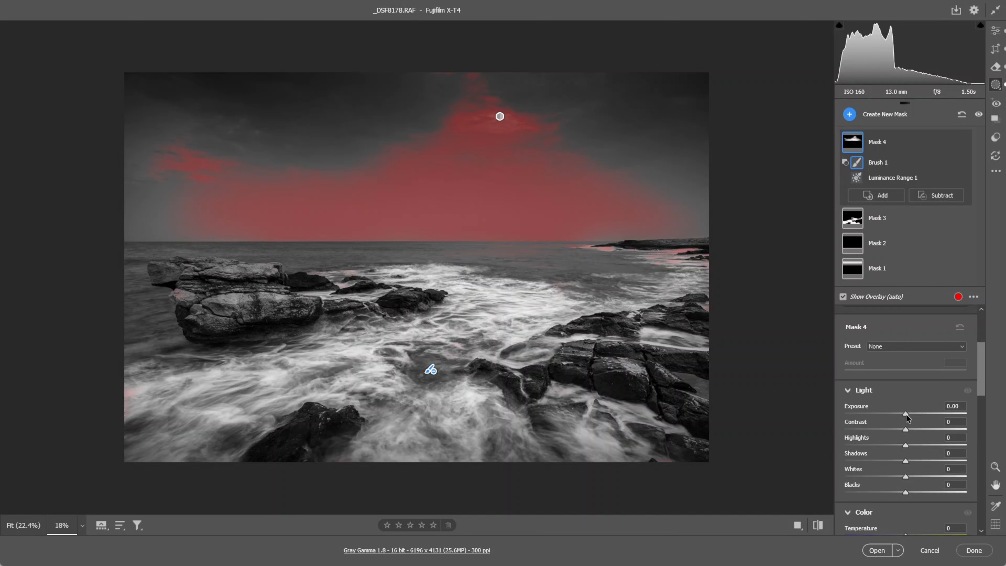
Step: Raise the Exposure of the bright-sky luminance mask to +0.35
{"action": "left_click_drag", "start_coordinate": [906, 414], "coordinate": [911, 415]}
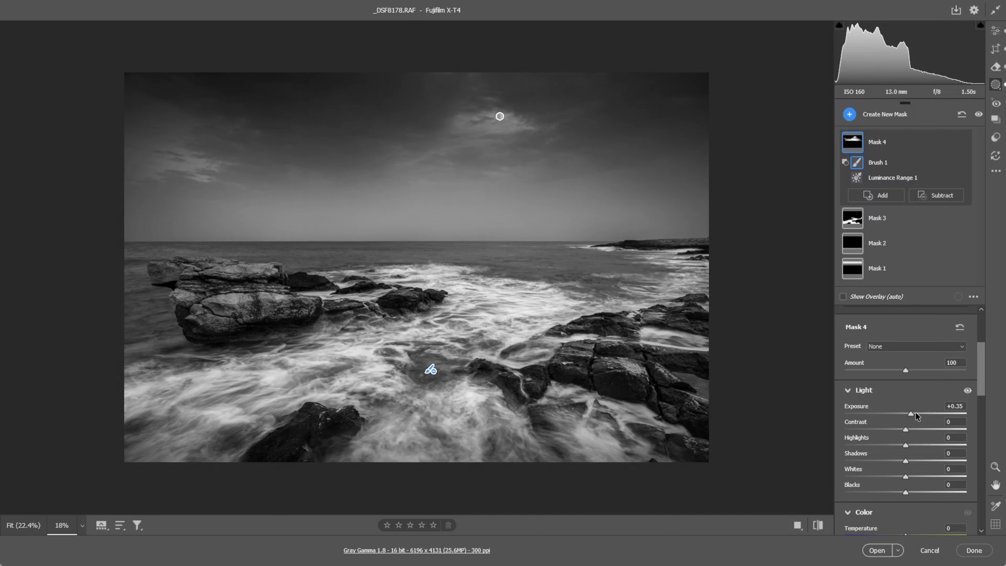
Step: Create a brush mask with Exposure +0.15 and Shadows +22, and paint it over the dark lower parts of the left and right rocks
{"action": "left_click", "coordinate": [849, 115]}
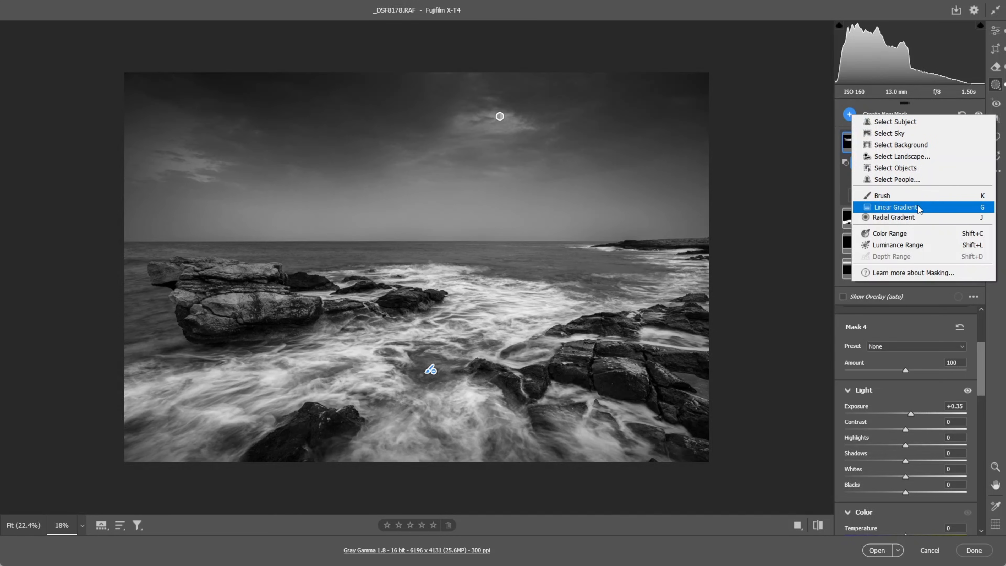
{"action": "left_click", "coordinate": [888, 198]}
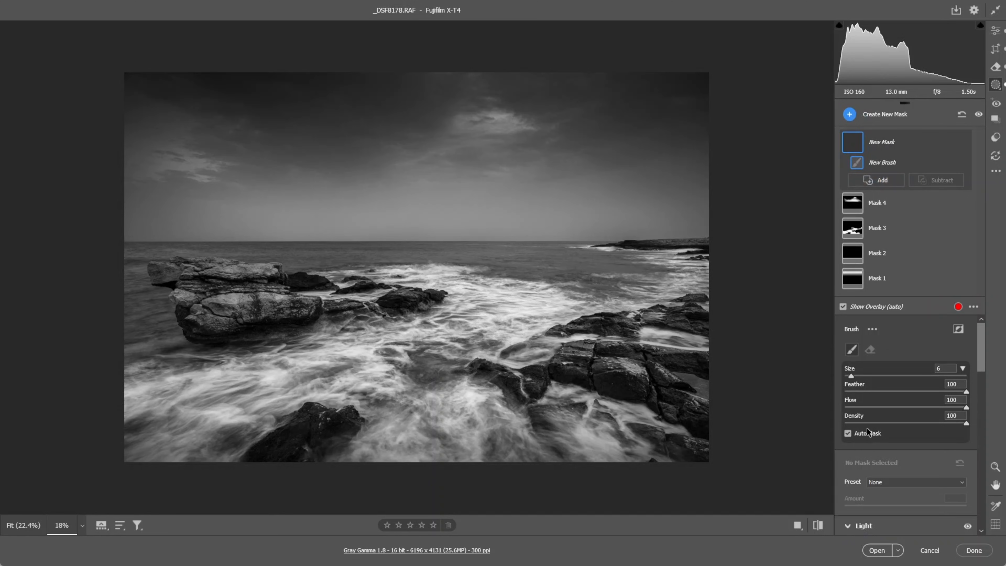
{"action": "scroll", "coordinate": [866, 428], "scroll_direction": "down", "scroll_amount": 4}
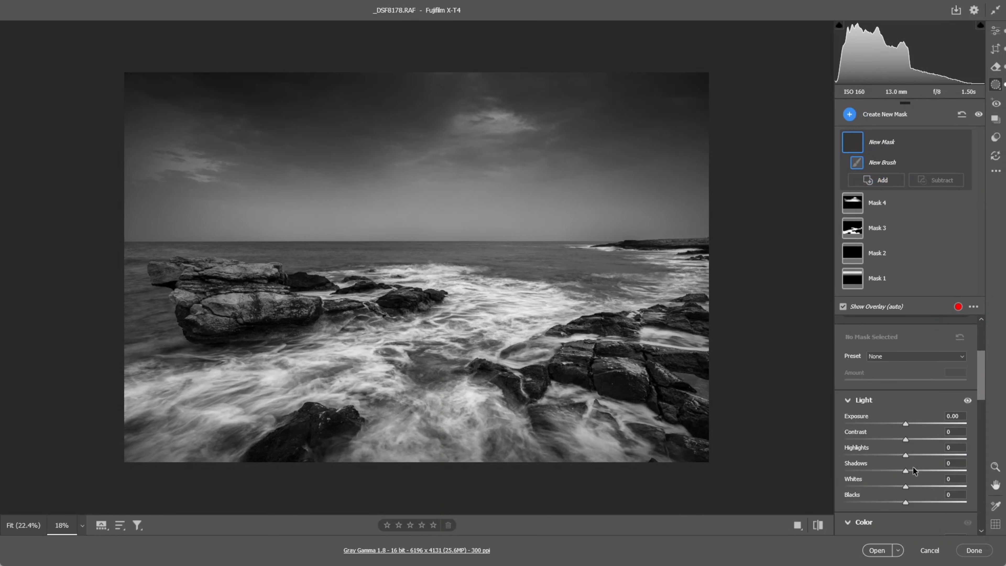
{"action": "left_click_drag", "start_coordinate": [906, 471], "coordinate": [908, 471]}
{"action": "left_click_drag", "start_coordinate": [906, 425], "coordinate": [909, 425]}
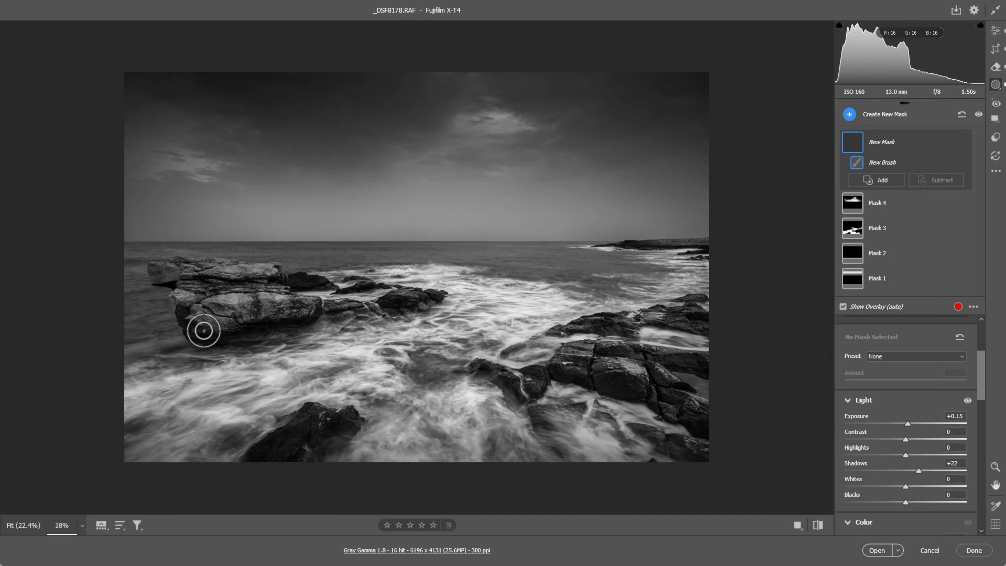
{"action": "mouse_move", "coordinate": [203, 330]}
{"action": "left_mouse_down"}
{"action": "mouse_move", "coordinate": [308, 322]}
{"action": "mouse_move", "coordinate": [357, 337]}
{"action": "left_mouse_up"}
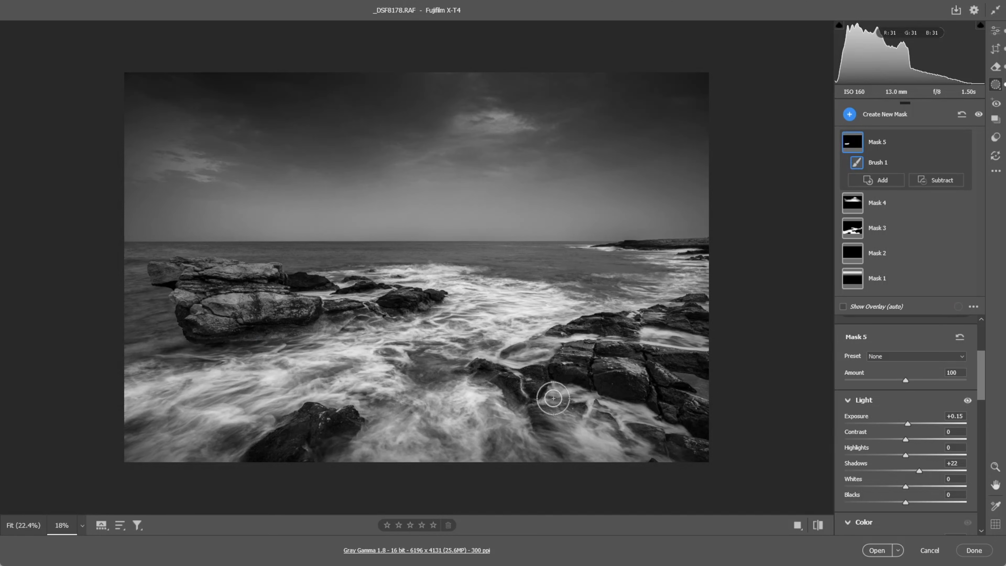
{"action": "left_click_drag", "start_coordinate": [573, 379], "coordinate": [630, 389]}
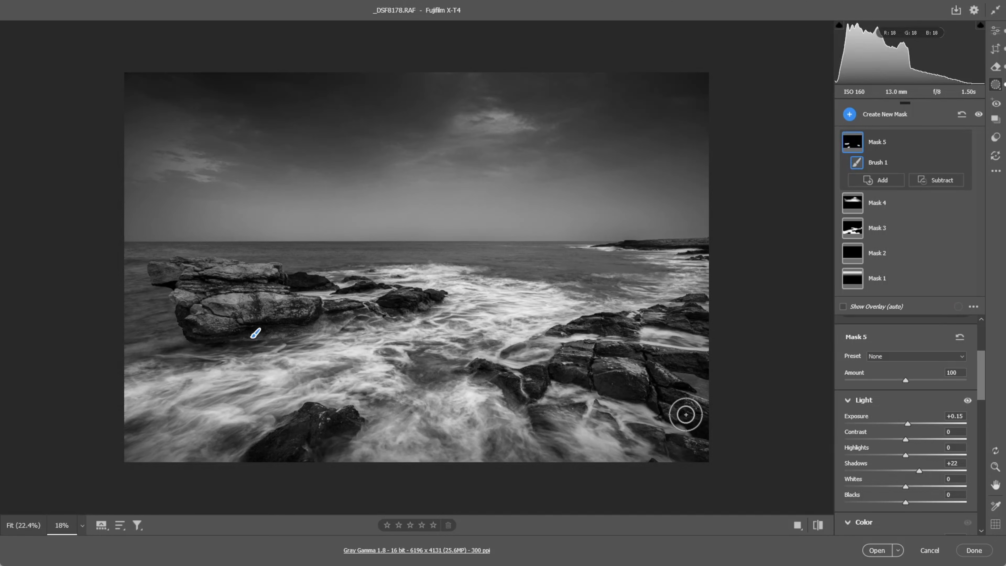
{"action": "left_click_drag", "start_coordinate": [686, 413], "coordinate": [692, 416]}
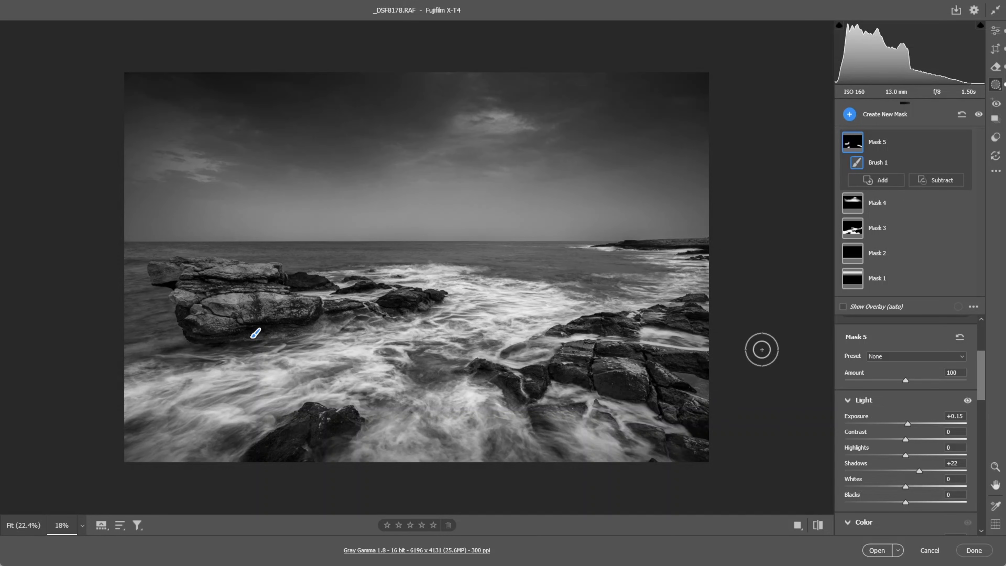
Step: Create another size 6 brush mask with Exposure +0.25 and paint it over the lighter top faces of the left and right rocks
{"action": "key", "text": "k"}
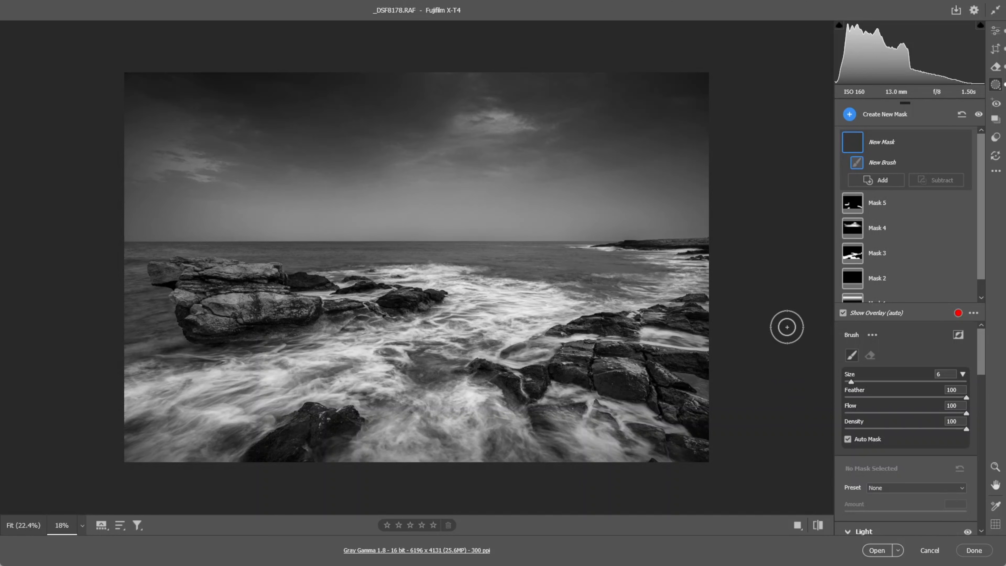
{"action": "scroll", "coordinate": [903, 394], "scroll_direction": "down", "scroll_amount": 2}
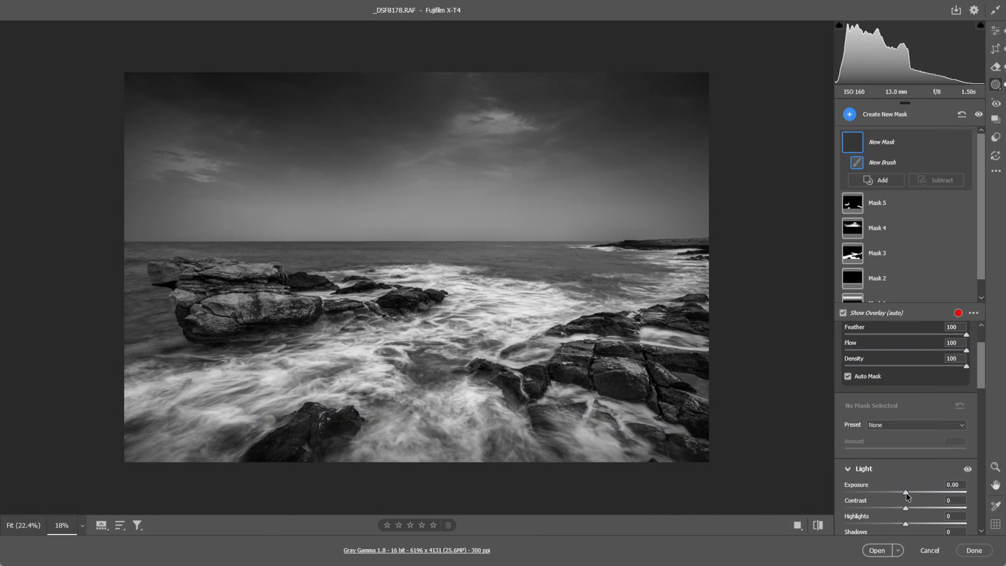
{"action": "left_click_drag", "start_coordinate": [906, 496], "coordinate": [908, 497]}
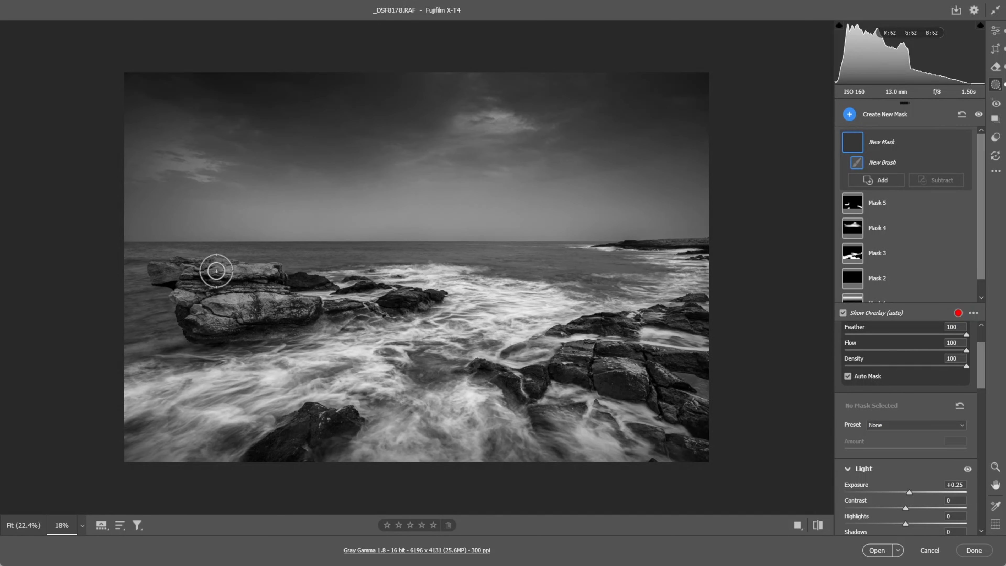
{"action": "left_click_drag", "start_coordinate": [213, 269], "coordinate": [254, 278]}
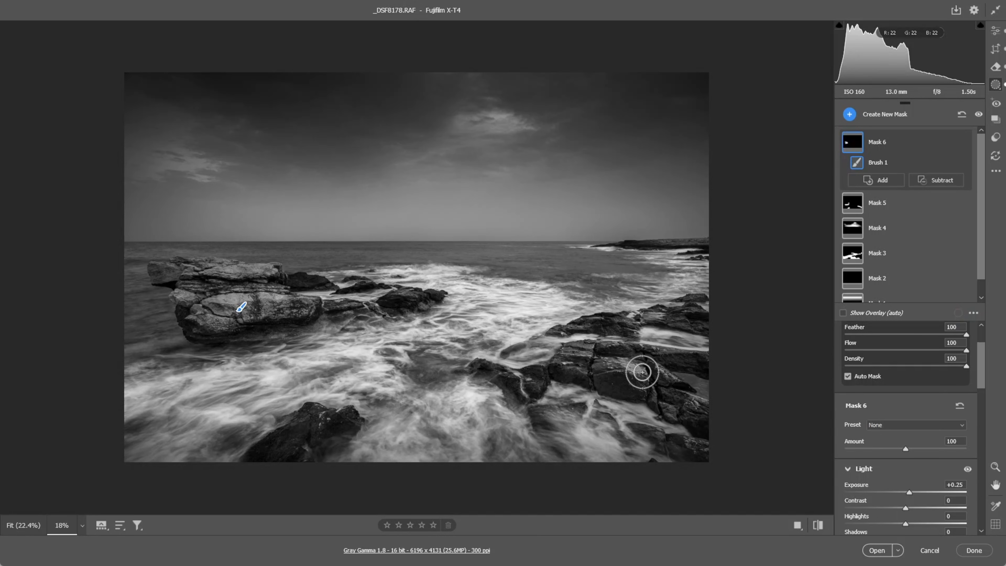
{"action": "left_click_drag", "start_coordinate": [602, 350], "coordinate": [586, 353]}
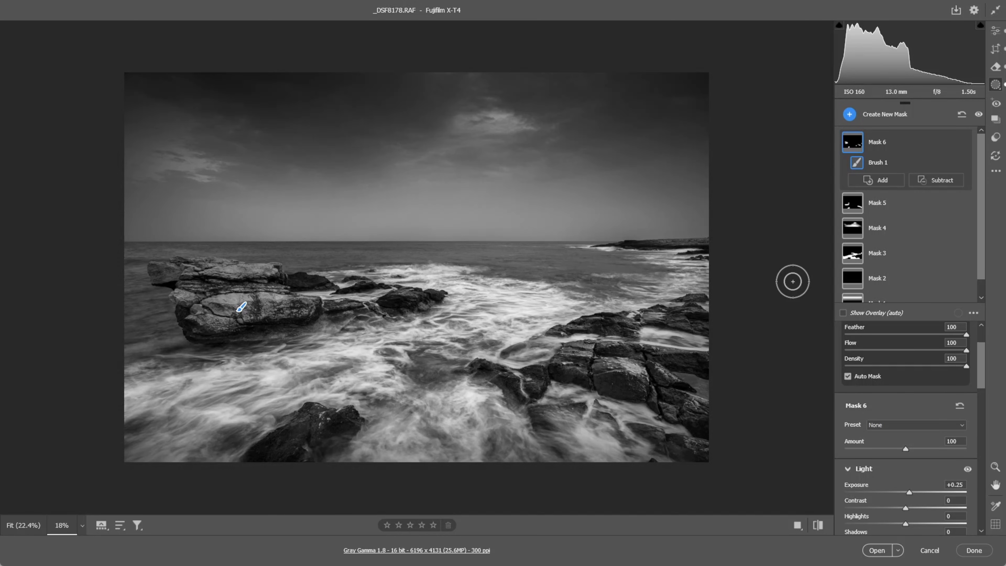
Step: Add a wide radial gradient mask centred just below the horizon, spanning most of the photo, and set its Exposure to +0.20
{"action": "left_click", "coordinate": [850, 114]}
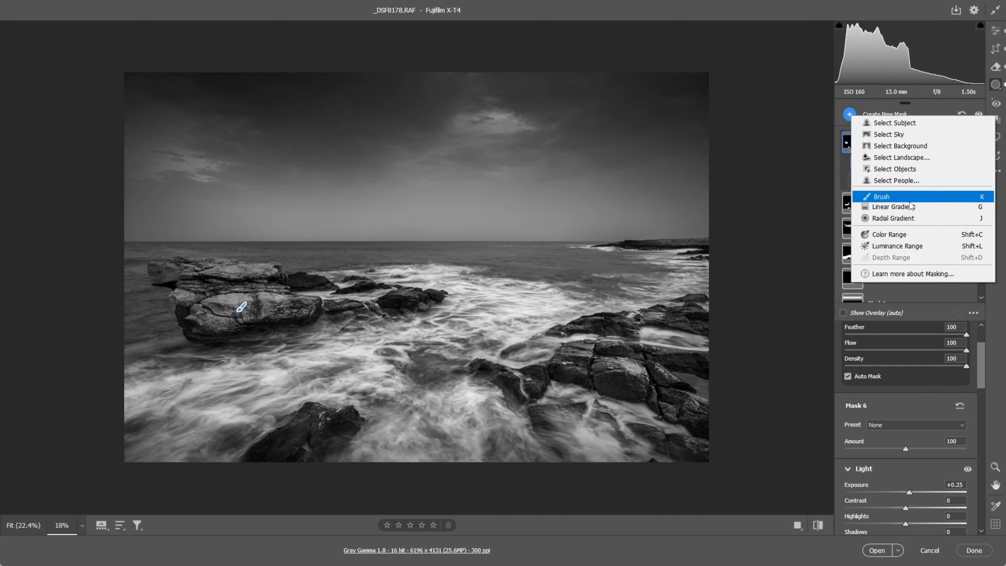
{"action": "left_click", "coordinate": [893, 221]}
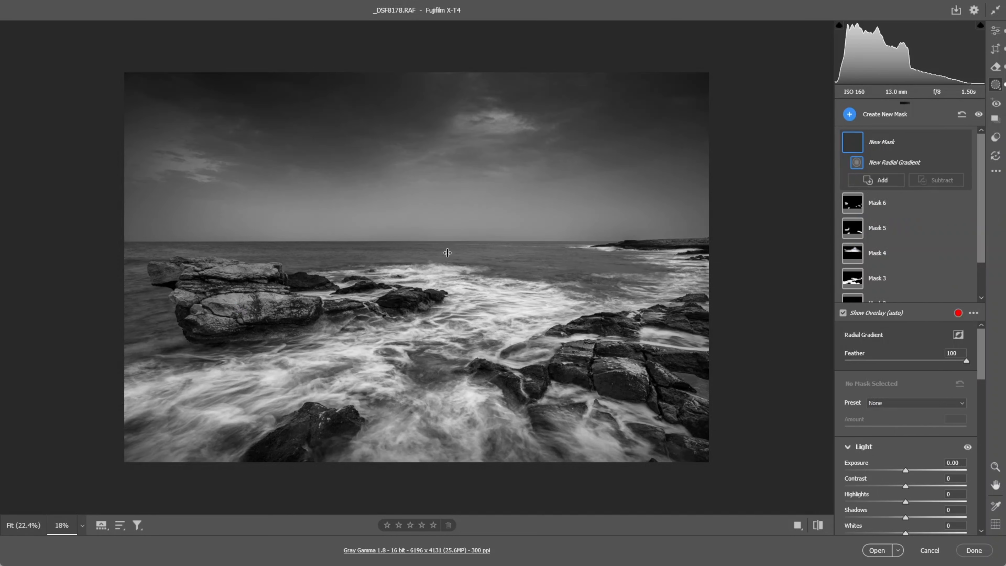
{"action": "left_click_drag", "start_coordinate": [422, 248], "coordinate": [616, 367]}
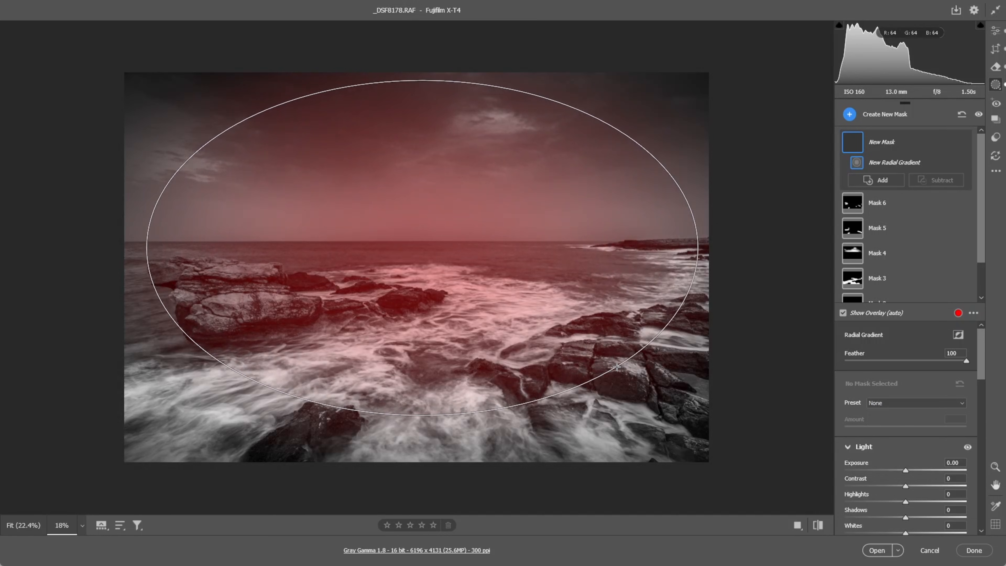
{"action": "left_click_drag", "start_coordinate": [422, 247], "coordinate": [423, 266]}
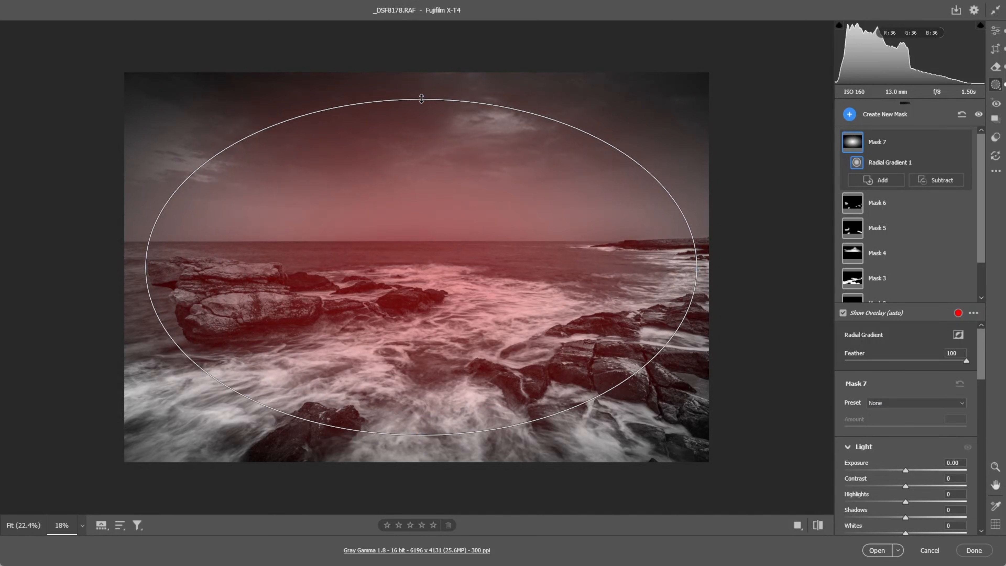
{"action": "left_click_drag", "start_coordinate": [422, 100], "coordinate": [421, 84]}
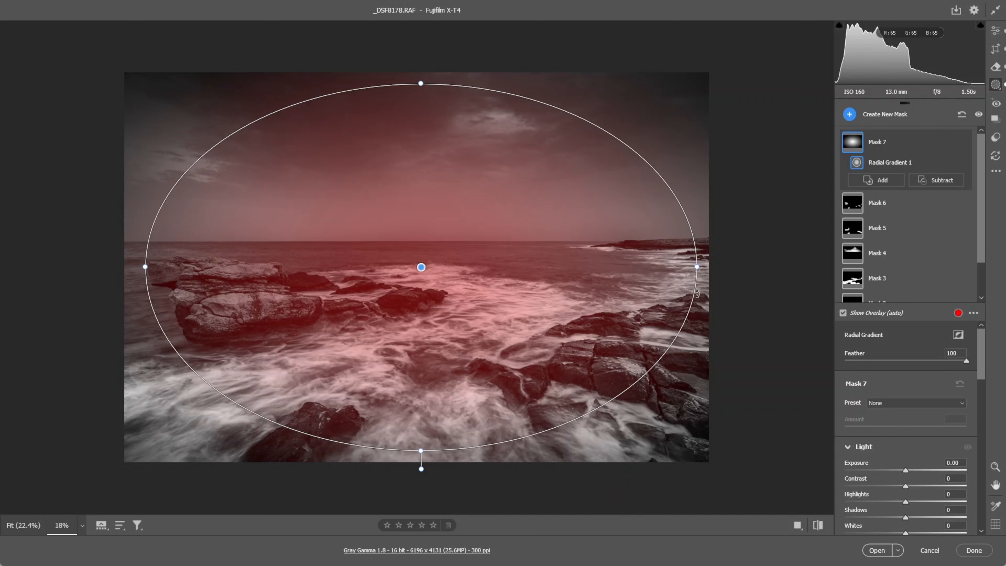
{"action": "left_click_drag", "start_coordinate": [696, 267], "coordinate": [702, 267]}
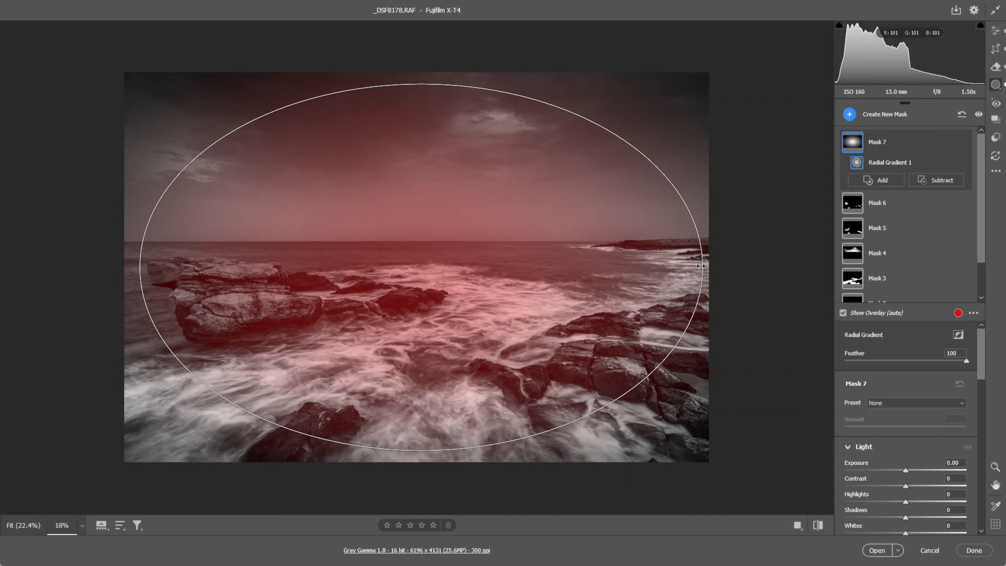
{"action": "left_click_drag", "start_coordinate": [424, 268], "coordinate": [421, 268]}
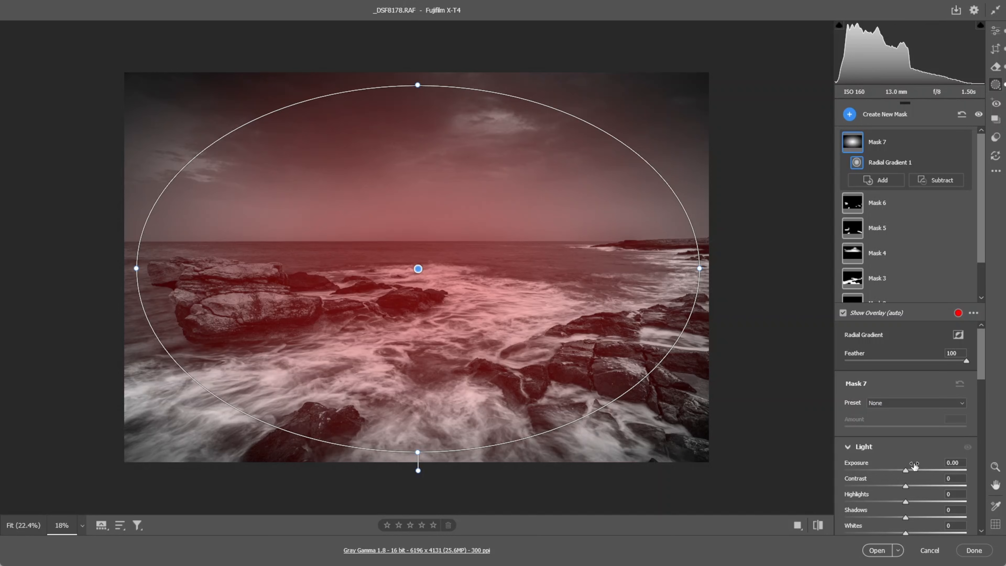
{"action": "left_click_drag", "start_coordinate": [905, 470], "coordinate": [909, 470]}
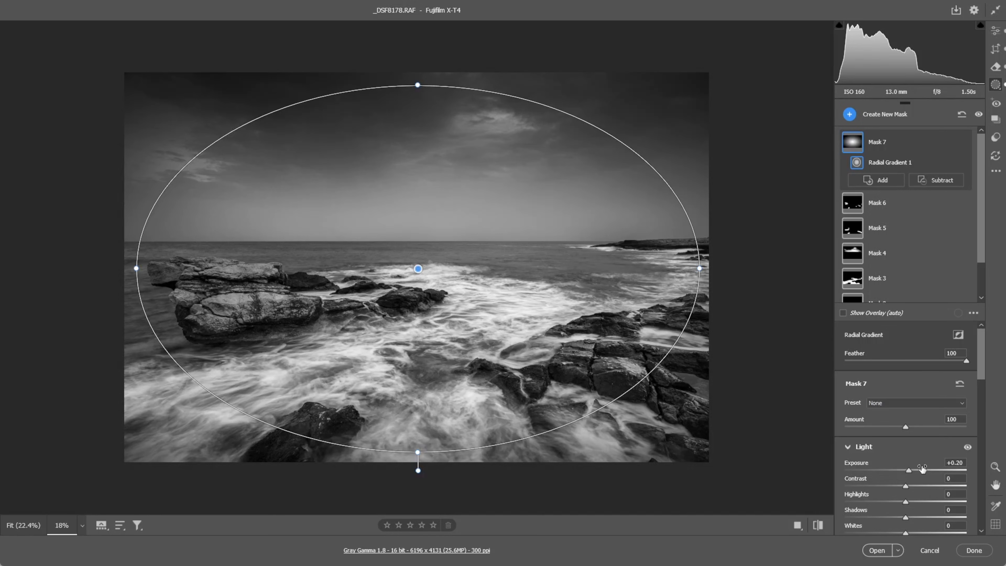
Step: Add a second radial gradient of similar size, invert it to cover the photo's edges, and set its Exposure to -0.30
{"action": "left_click", "coordinate": [850, 116]}
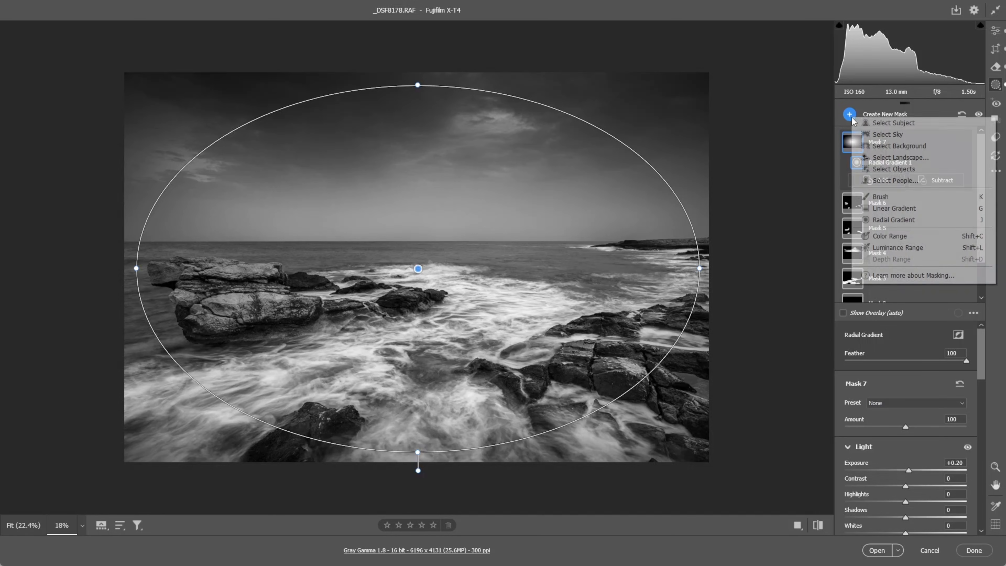
{"action": "left_click", "coordinate": [896, 222]}
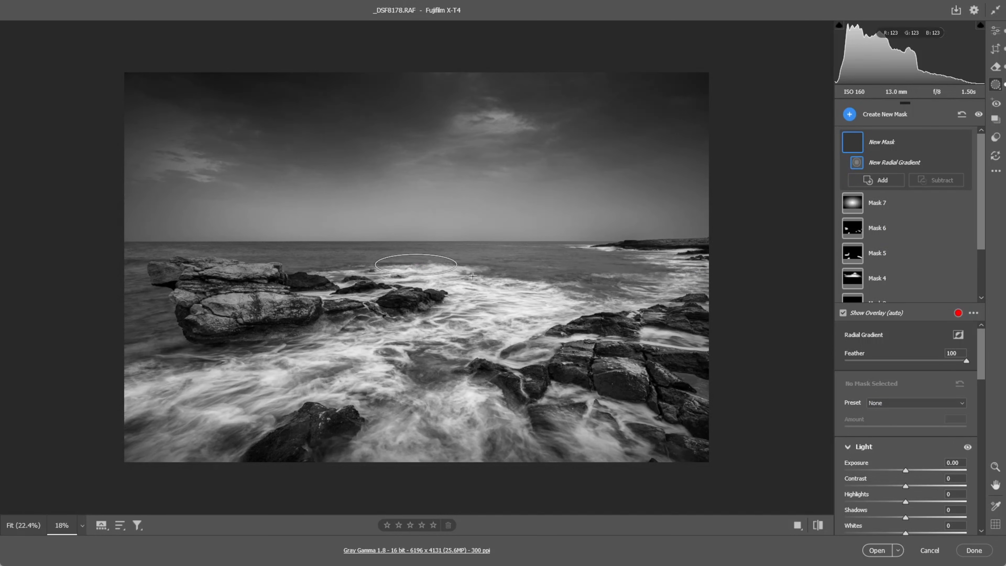
{"action": "left_click_drag", "start_coordinate": [415, 265], "coordinate": [617, 401]}
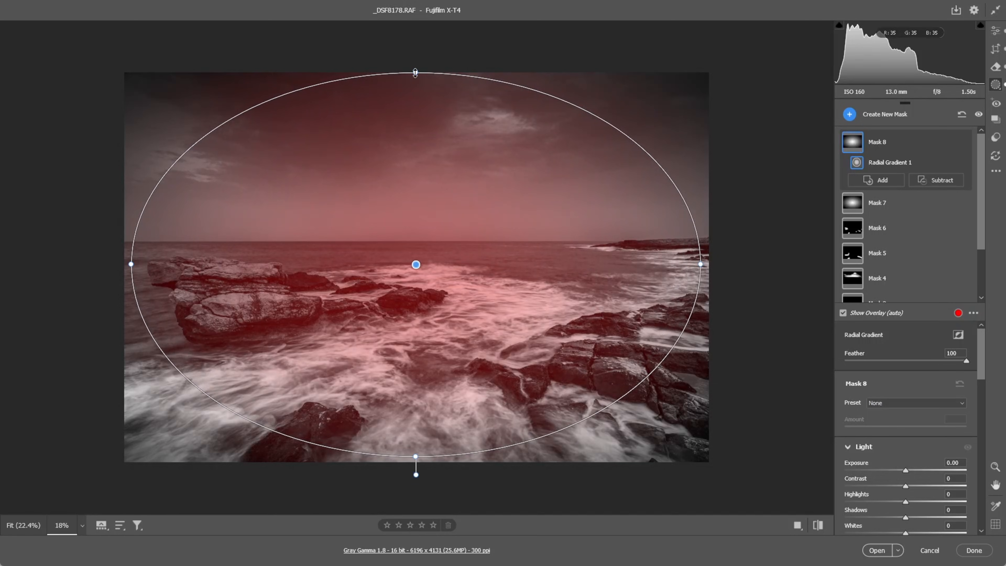
{"action": "left_click_drag", "start_coordinate": [415, 73], "coordinate": [415, 80]}
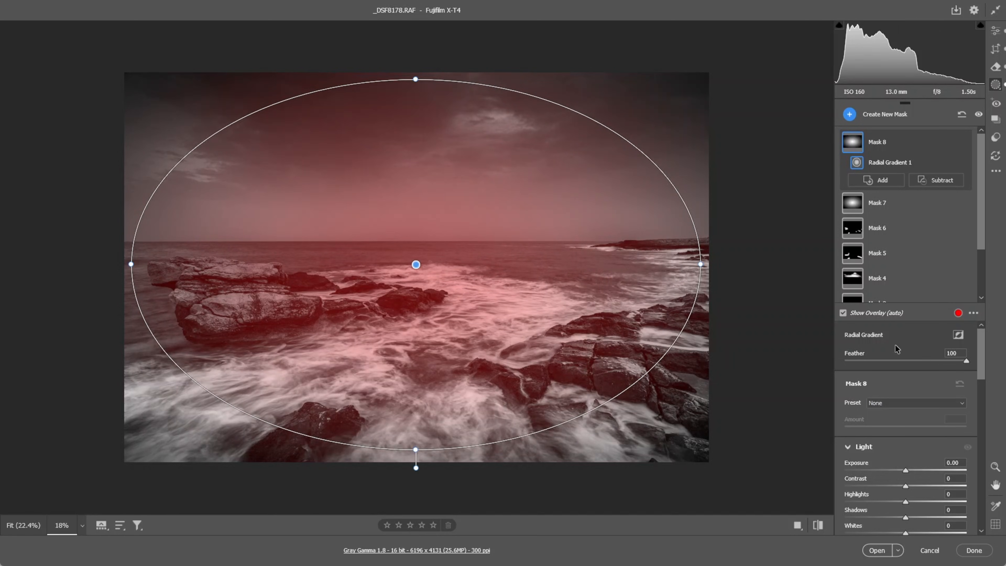
{"action": "left_click", "coordinate": [960, 337]}
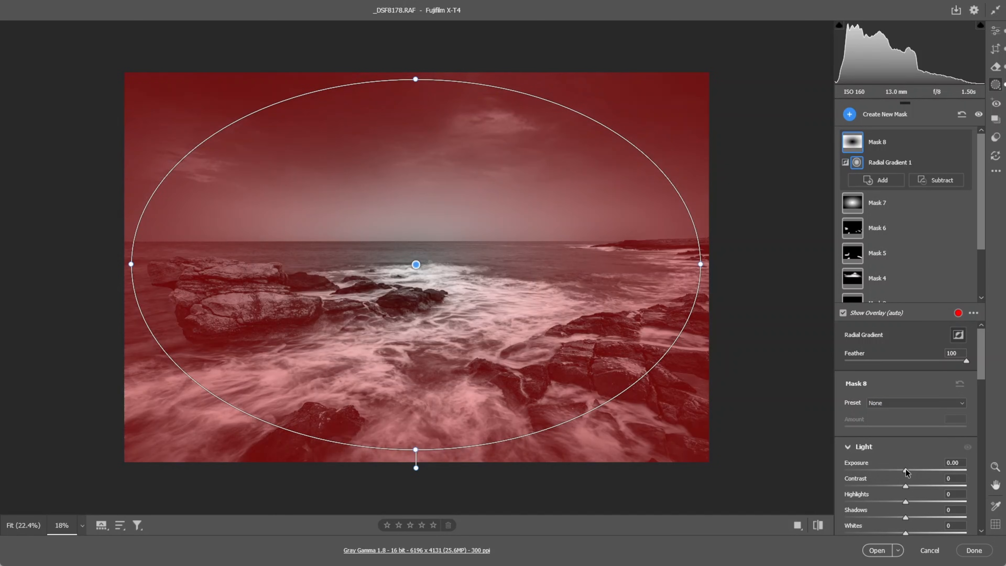
{"action": "left_click_drag", "start_coordinate": [906, 471], "coordinate": [901, 471]}
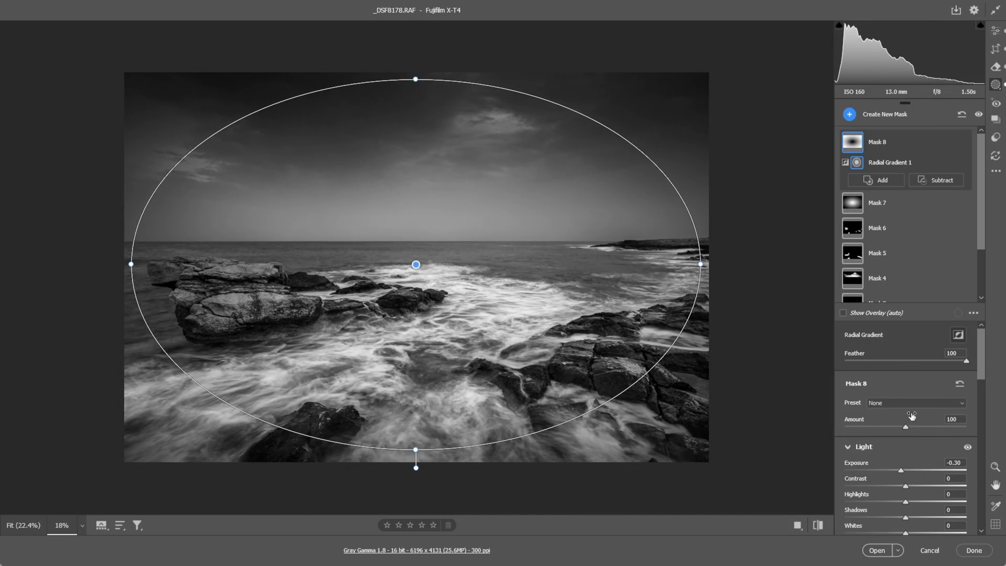
Step: Shape a gentle S-curve in the point curve: raise the highlight point at input 192 to output 195 and slightly lower a shadow point at input 80
{"action": "left_click", "coordinate": [998, 36]}
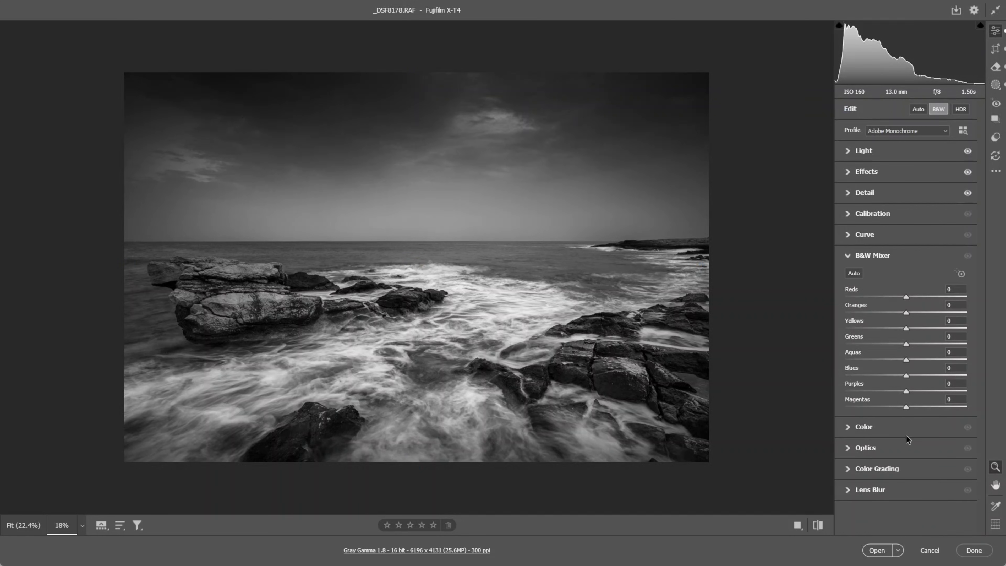
{"action": "left_click", "coordinate": [848, 236]}
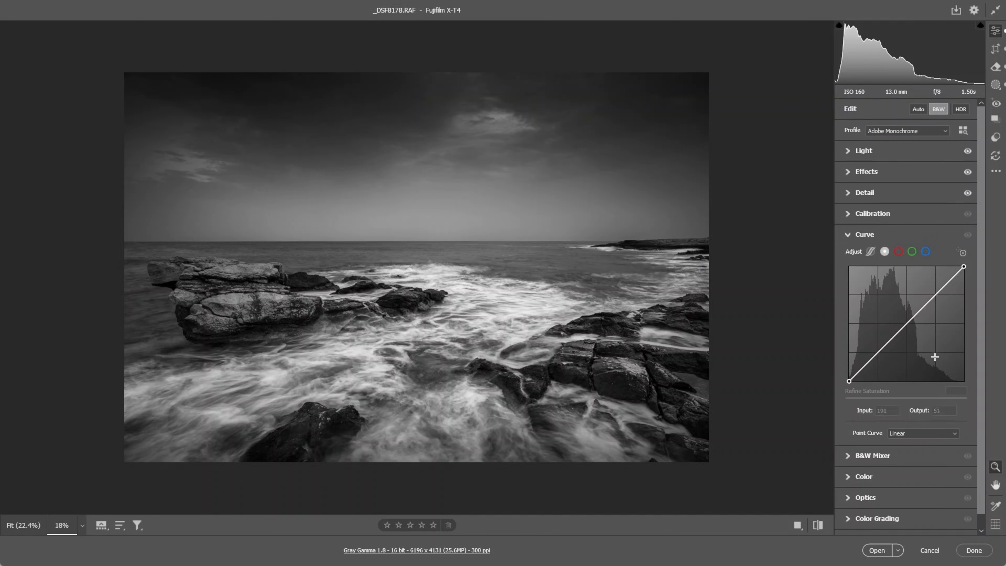
{"action": "left_click", "coordinate": [935, 295]}
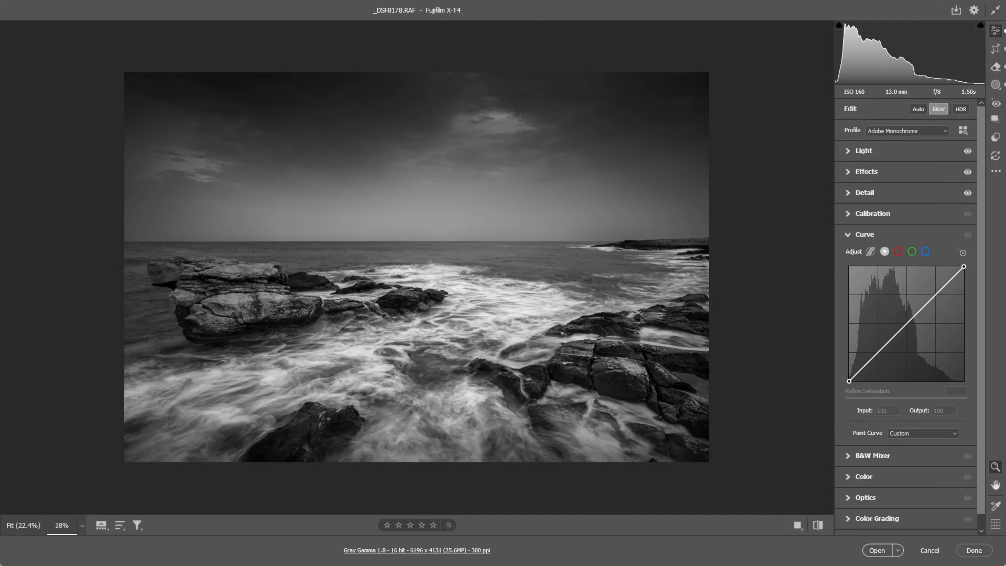
{"action": "left_click", "coordinate": [935, 295]}
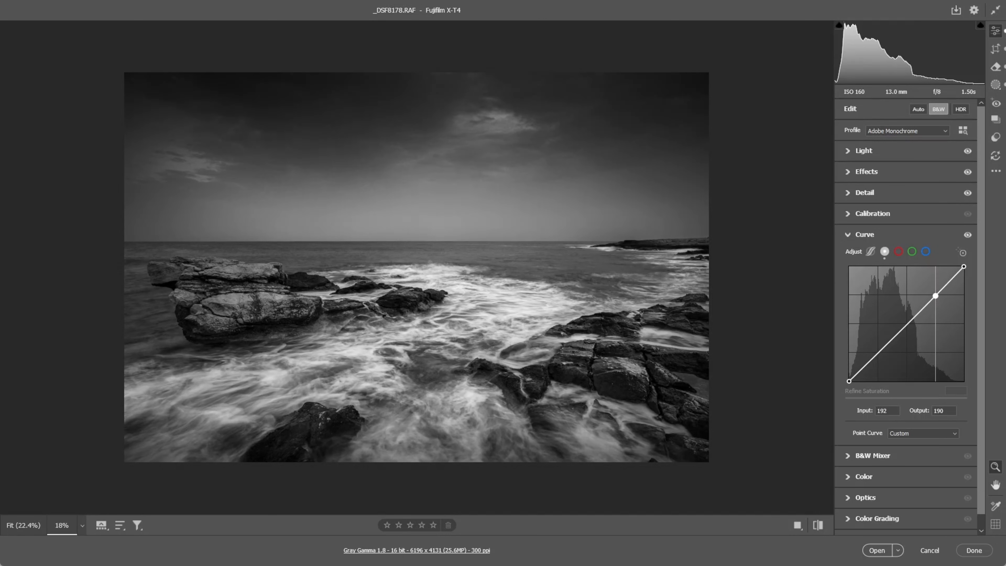
{"action": "left_click_drag", "start_coordinate": [935, 295], "coordinate": [935, 294]}
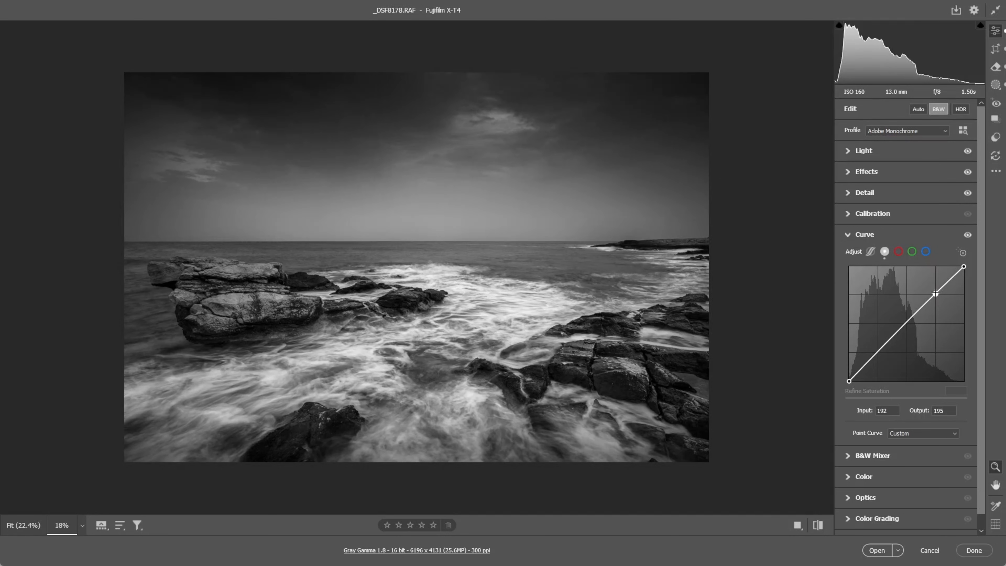
{"action": "left_click", "coordinate": [884, 345]}
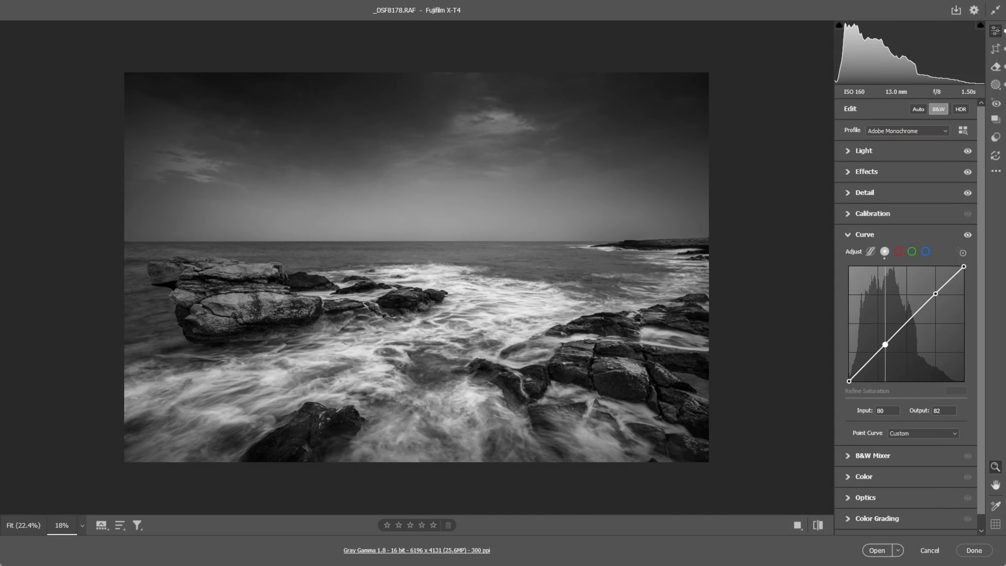
{"action": "left_click_drag", "start_coordinate": [885, 344], "coordinate": [885, 346]}
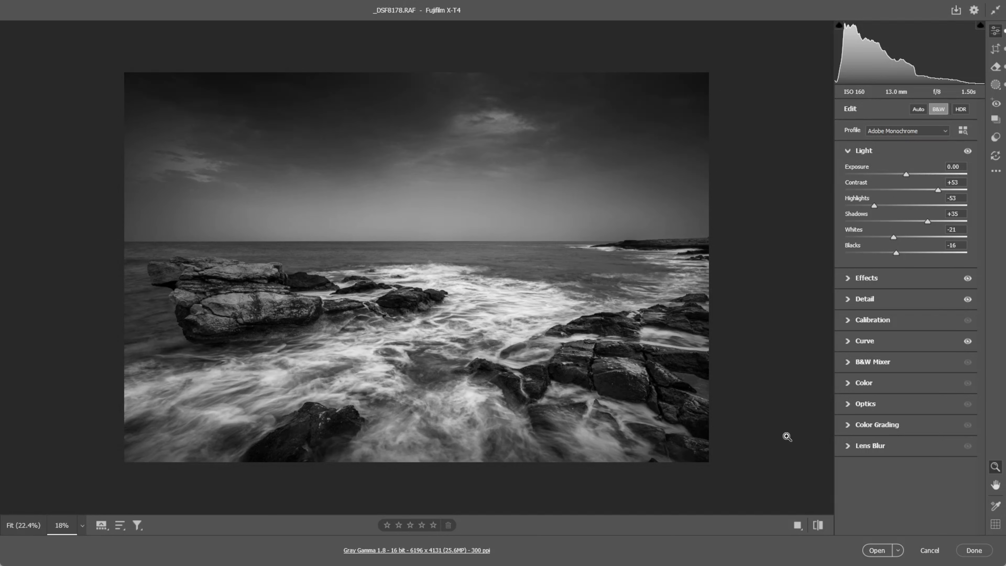
Step: Compare the edited photo with the original in a side-by-side before and after view
{"action": "left_click", "coordinate": [798, 525]}
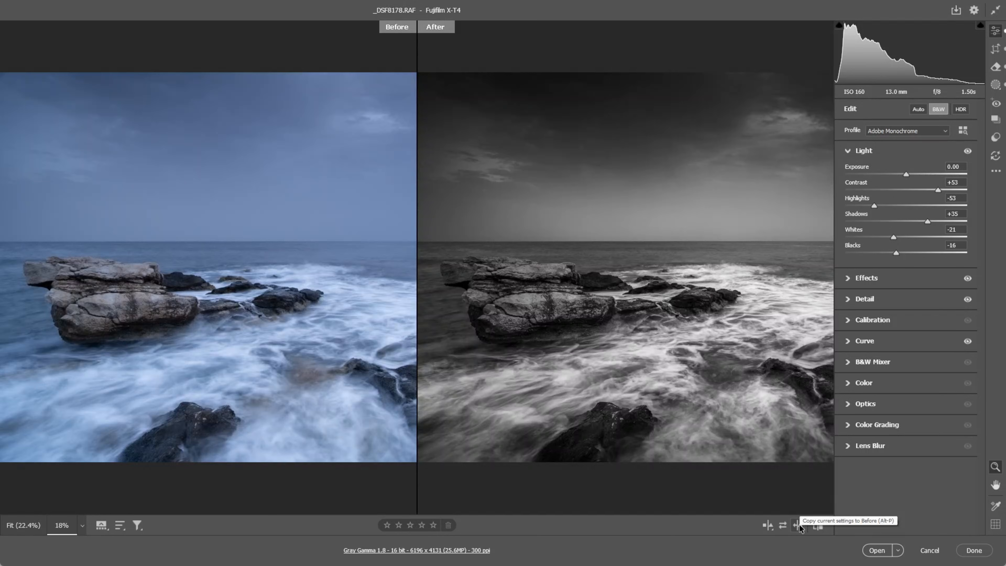